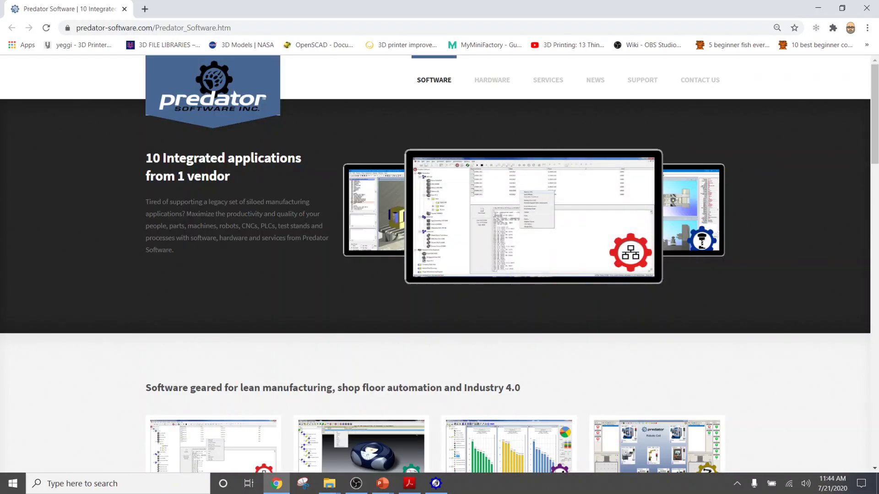
Step: Scroll to Predator Virtual CNC and open its Learn more product page
{"action": "scroll", "coordinate": [465, 327], "scroll_direction": "down", "scroll_amount": 6}
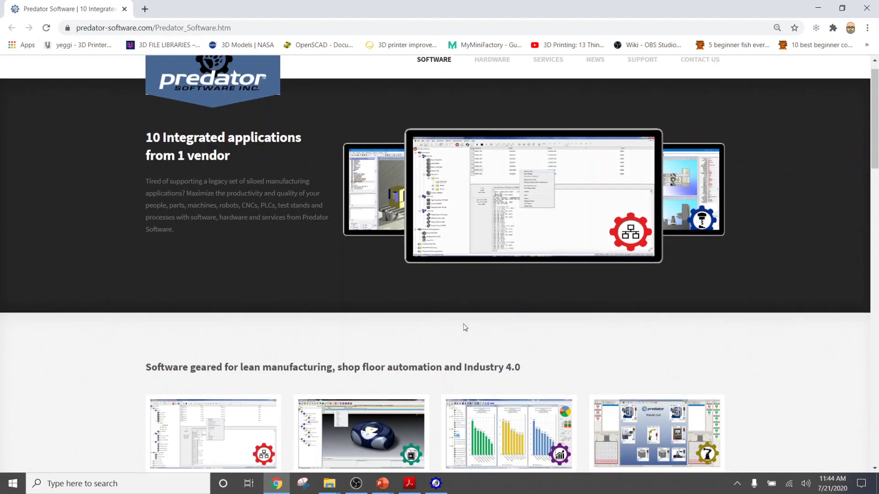
{"action": "scroll", "coordinate": [392, 321], "scroll_direction": "down", "scroll_amount": 4}
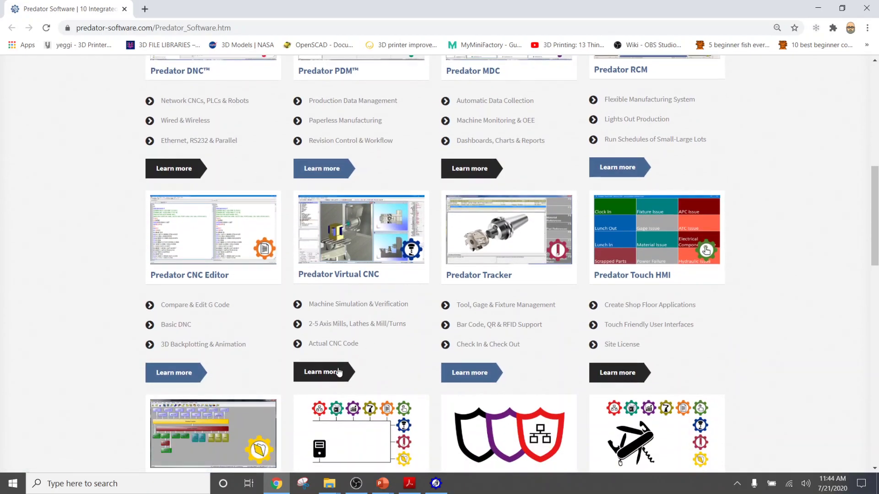
{"action": "left_click", "coordinate": [337, 371]}
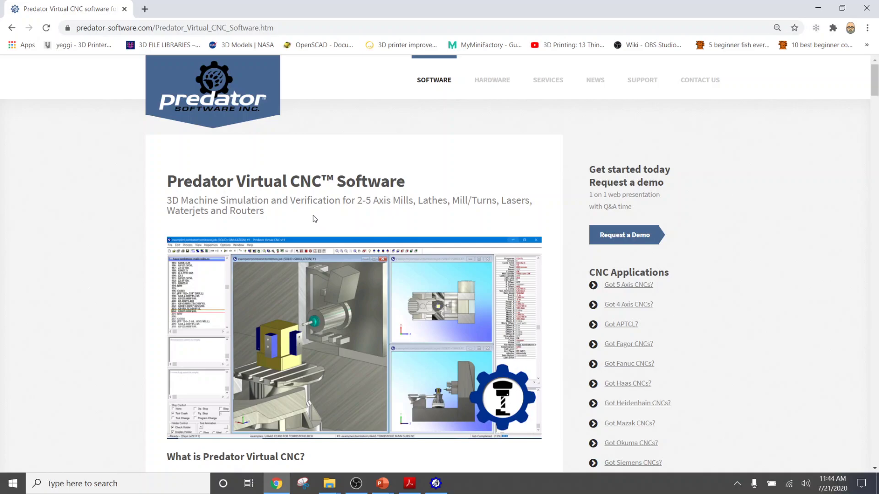
Step: Browse the Got Fanuc CNCs? page's G-code and M-code tables, then switch to Predator Virtual CNC
{"action": "left_click", "coordinate": [632, 366]}
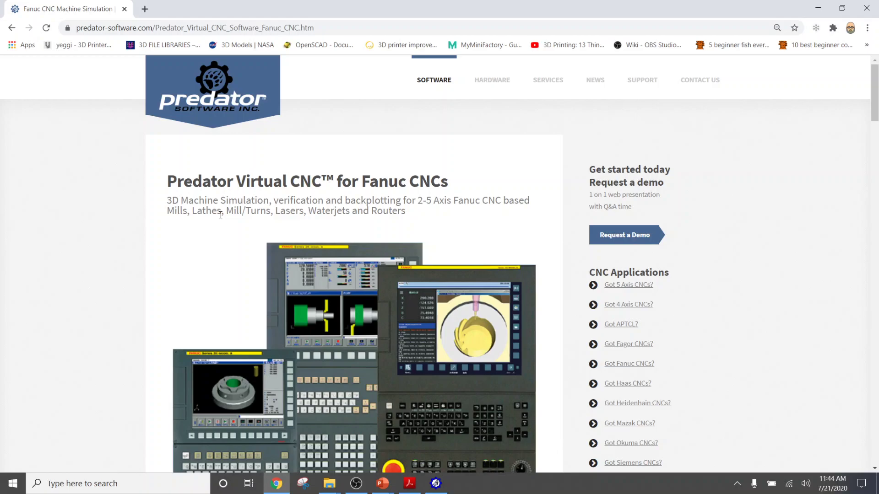
{"action": "scroll", "coordinate": [221, 217], "scroll_direction": "down", "scroll_amount": 8}
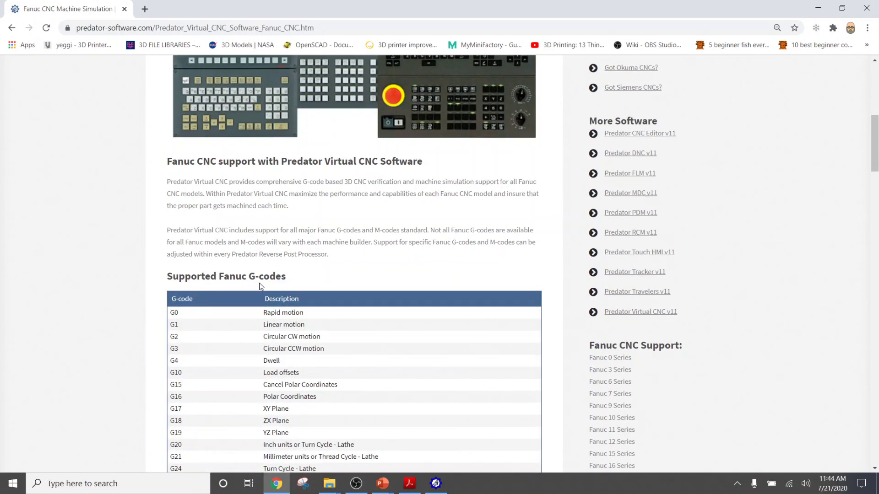
{"action": "scroll", "coordinate": [249, 286], "scroll_direction": "down", "scroll_amount": 12}
{"action": "scroll", "coordinate": [259, 286], "scroll_direction": "down", "scroll_amount": 11}
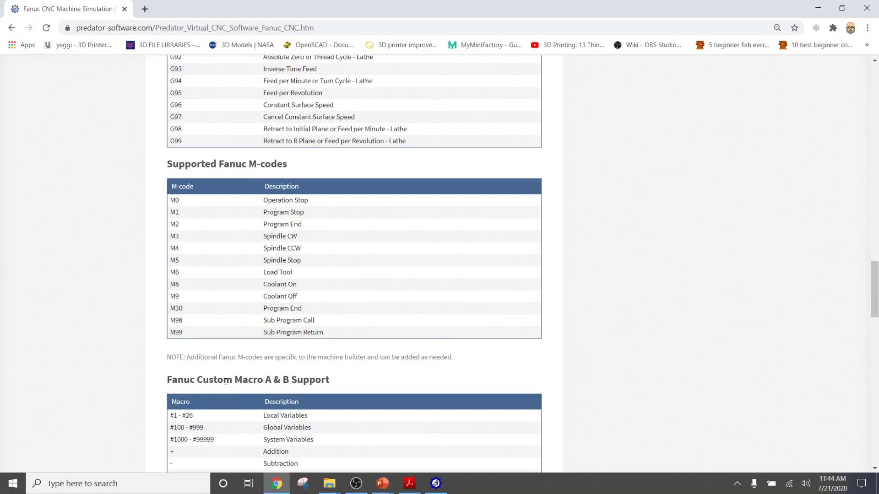
{"action": "key", "text": "alt+Tab"}
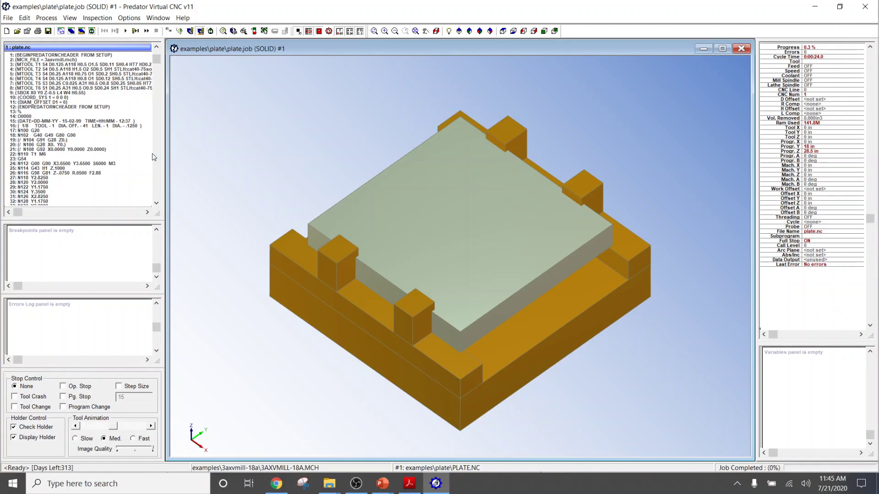
Step: Review the plate job's NC Prog., Machine, Stock and Tools tabs, then reprocess with OK
{"action": "left_click", "coordinate": [8, 18]}
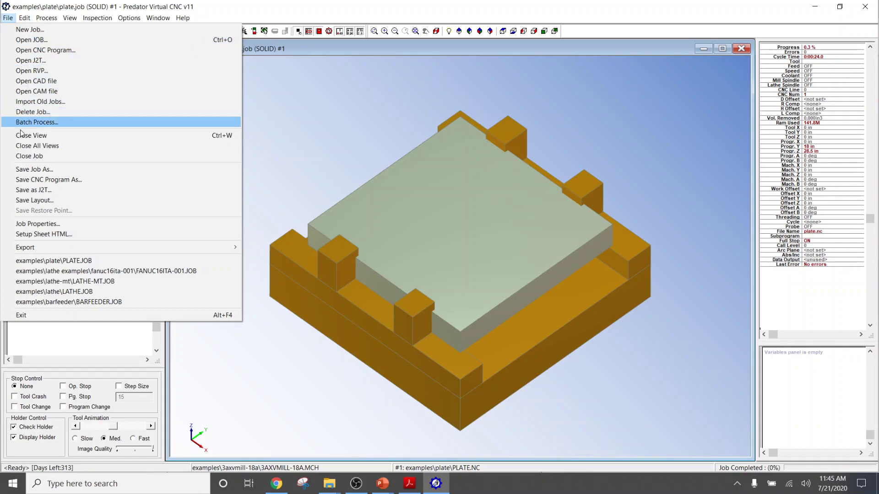
{"action": "left_click", "coordinate": [28, 224]}
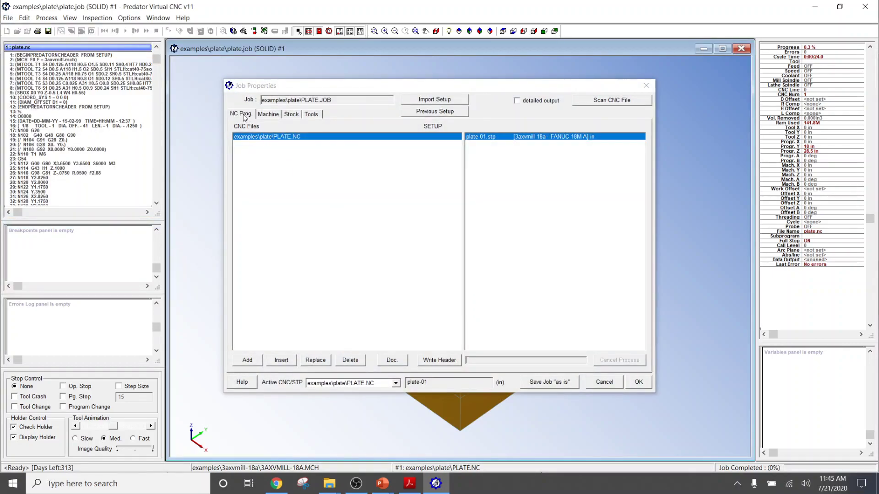
{"action": "left_click", "coordinate": [244, 116]}
{"action": "left_click", "coordinate": [262, 116]}
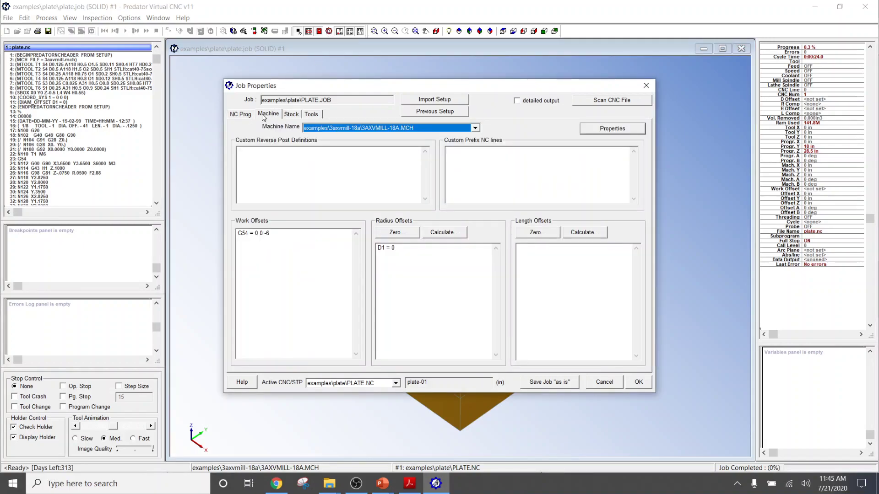
{"action": "left_click", "coordinate": [293, 115]}
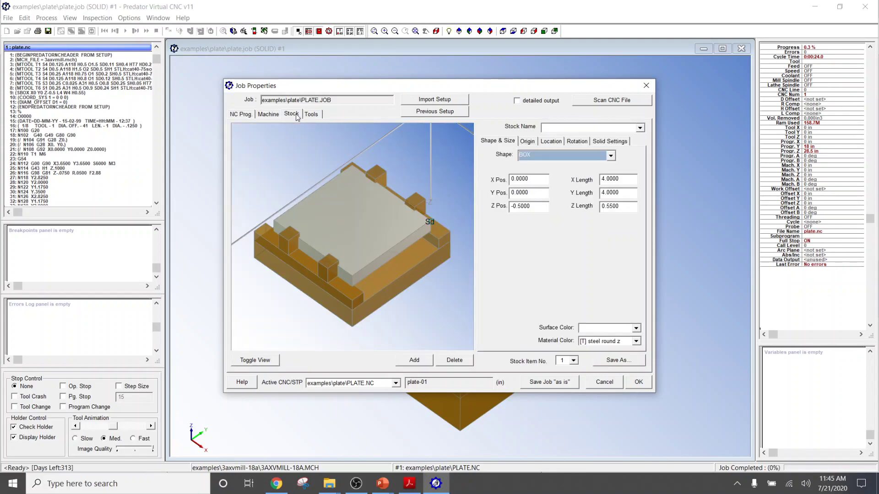
{"action": "left_click", "coordinate": [312, 114]}
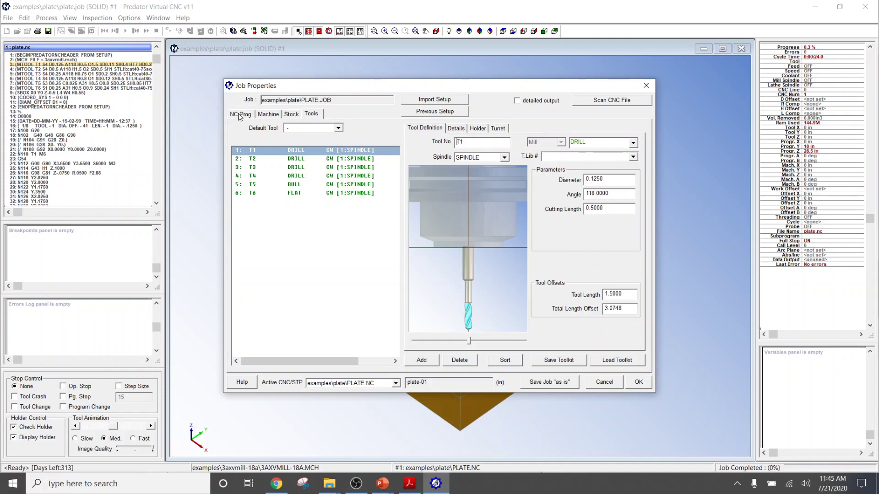
{"action": "left_click", "coordinate": [641, 386]}
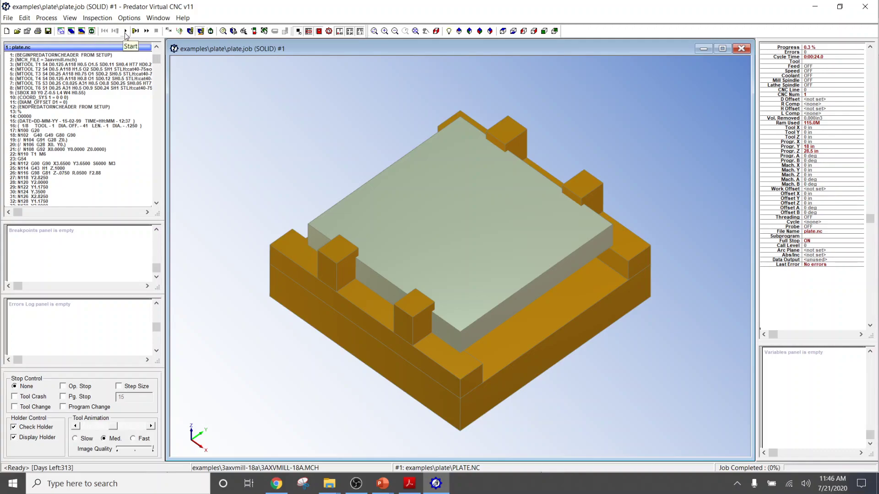
Step: Toggle the backplot on so the plate view reads BACKPLOT+SOLID, and view the Options menu
{"action": "left_click", "coordinate": [180, 32]}
{"action": "left_click", "coordinate": [181, 32]}
{"action": "left_click", "coordinate": [181, 32]}
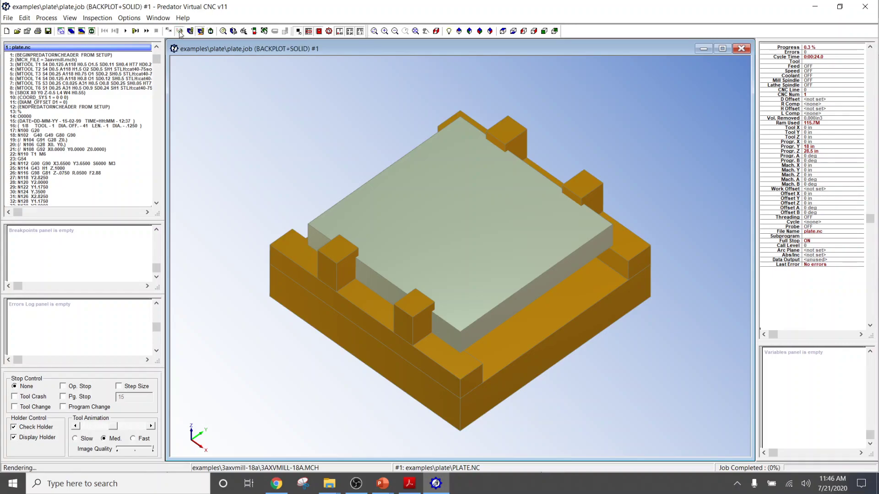
{"action": "left_click", "coordinate": [122, 20]}
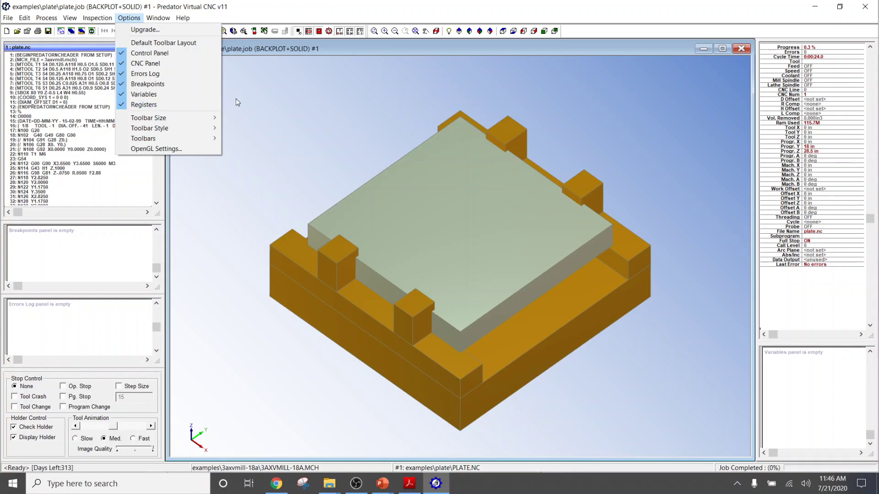
Step: Set tool animation to Med with maximum image quality, and enable stopping on Tool Crash
{"action": "left_click", "coordinate": [273, 97]}
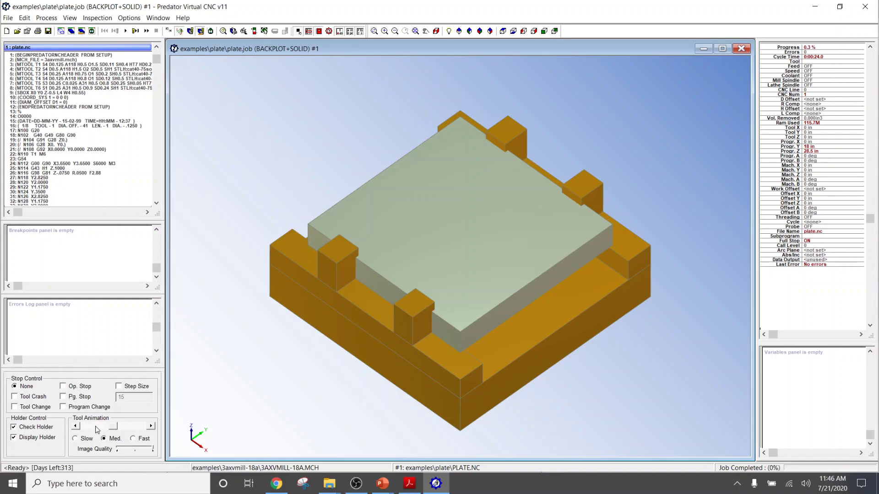
{"action": "left_click", "coordinate": [76, 439]}
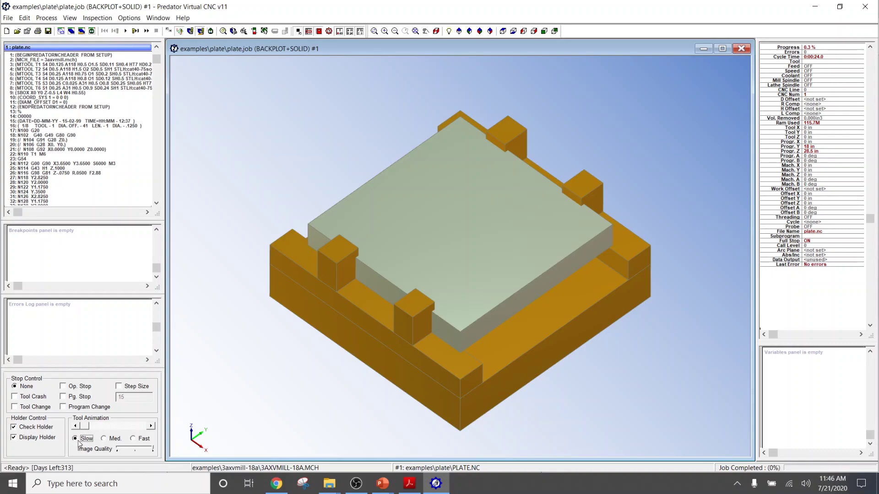
{"action": "left_click", "coordinate": [106, 439]}
{"action": "left_click", "coordinate": [133, 439]}
{"action": "left_click", "coordinate": [155, 453]}
{"action": "left_click", "coordinate": [106, 439]}
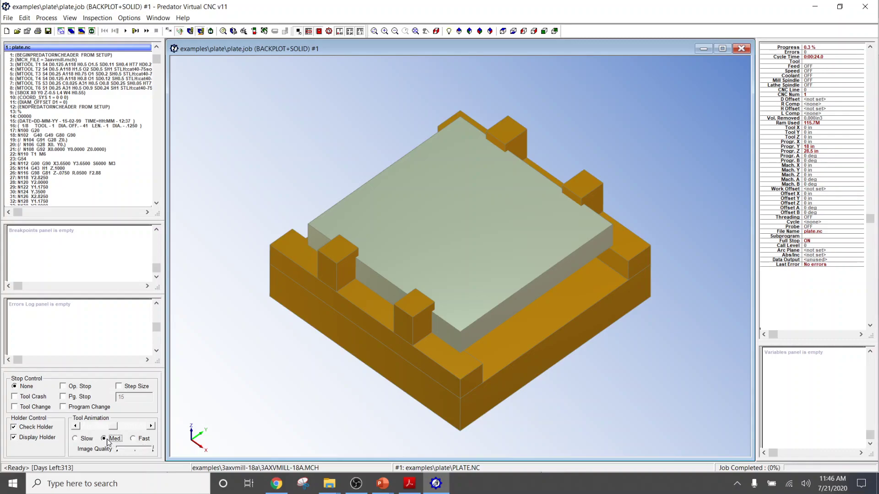
{"action": "left_click", "coordinate": [14, 397]}
Step: Run the plate job simulation while tilting, zooming and rotating the 3-D view
{"action": "left_click", "coordinate": [126, 32]}
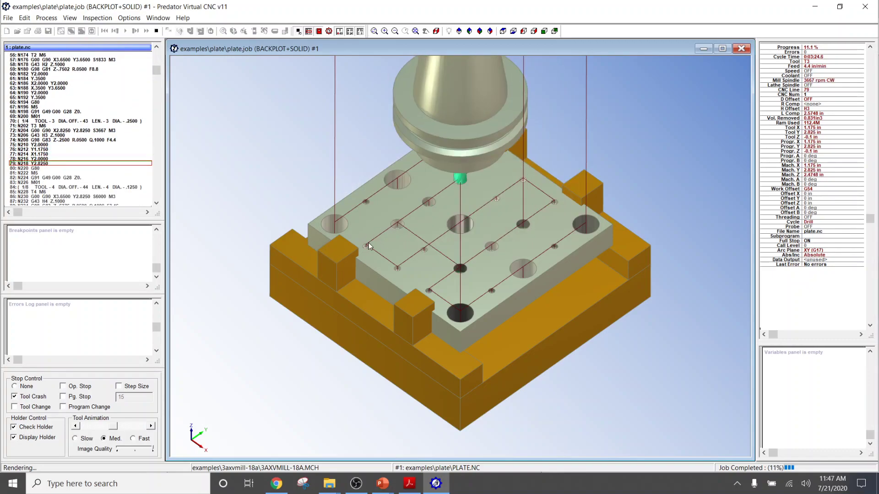
{"action": "left_click_drag", "start_coordinate": [350, 274], "coordinate": [391, 245]}
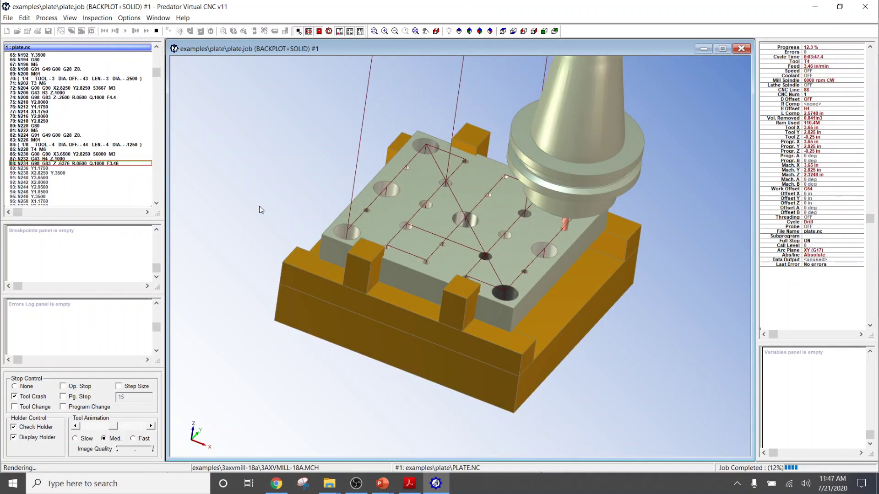
{"action": "scroll", "coordinate": [289, 212], "scroll_direction": "up", "scroll_amount": 3}
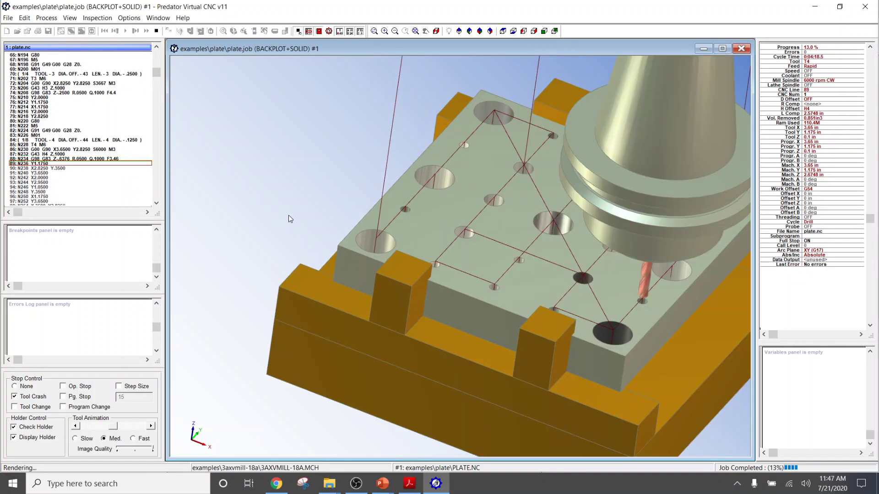
{"action": "scroll", "coordinate": [289, 219], "scroll_direction": "down", "scroll_amount": 5}
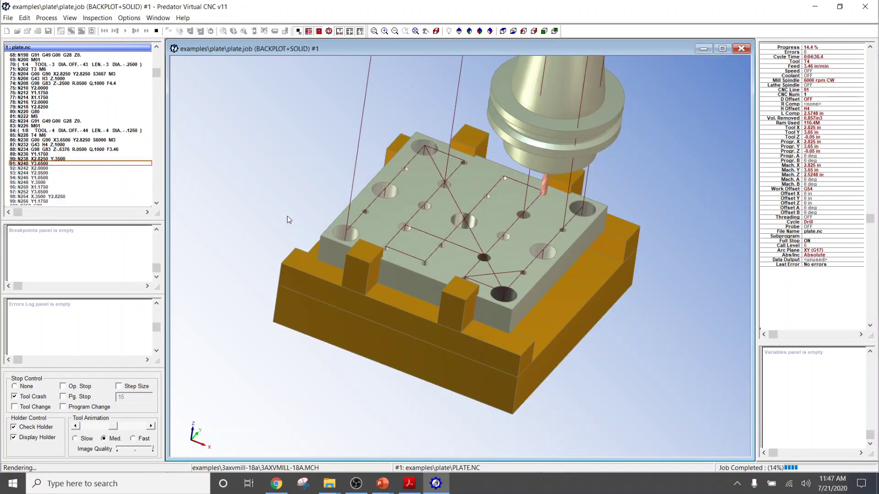
{"action": "left_click", "coordinate": [416, 31]}
{"action": "left_click_drag", "start_coordinate": [458, 224], "coordinate": [420, 236]}
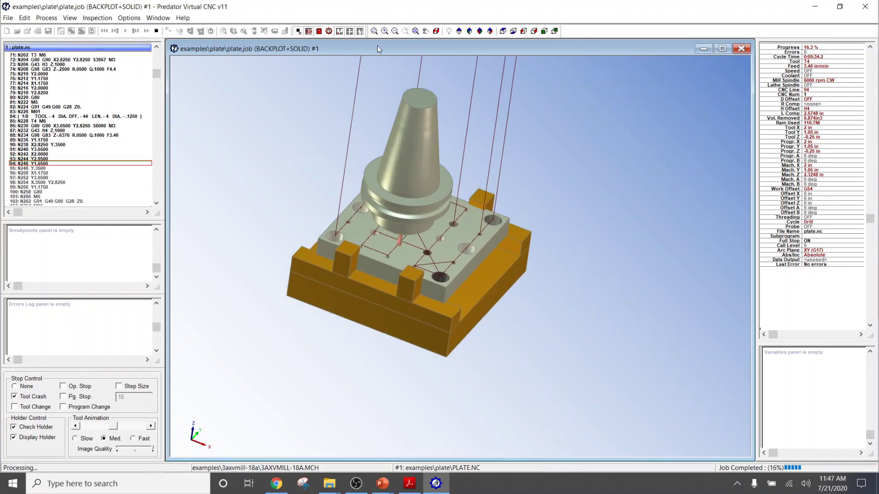
Step: Cycle through the preset standard views and speed tool animation up to Fast
{"action": "scroll", "coordinate": [420, 236], "scroll_direction": "up", "scroll_amount": 2}
{"action": "scroll", "coordinate": [420, 236], "scroll_direction": "up", "scroll_amount": 2}
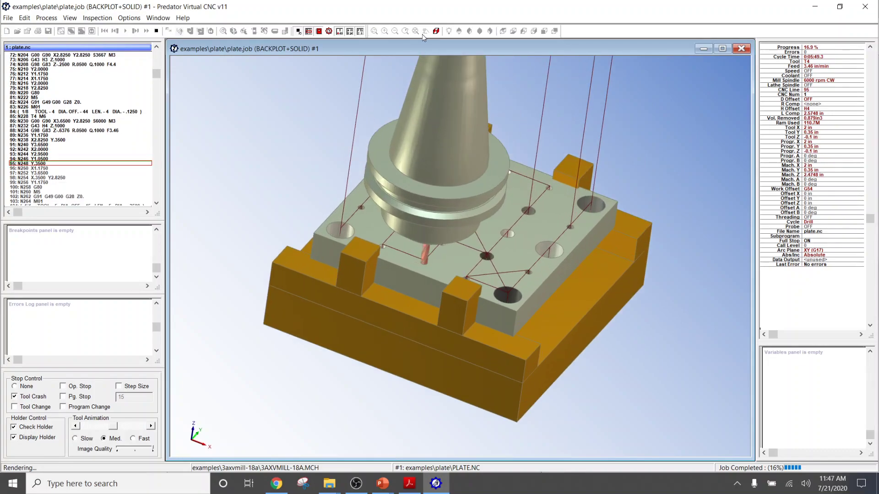
{"action": "left_click", "coordinate": [459, 31]}
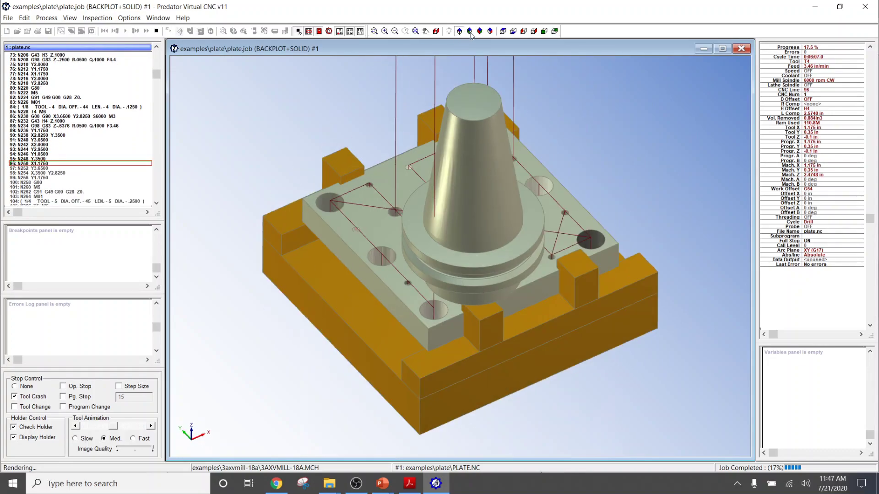
{"action": "left_click", "coordinate": [469, 31]}
{"action": "left_click", "coordinate": [480, 31]}
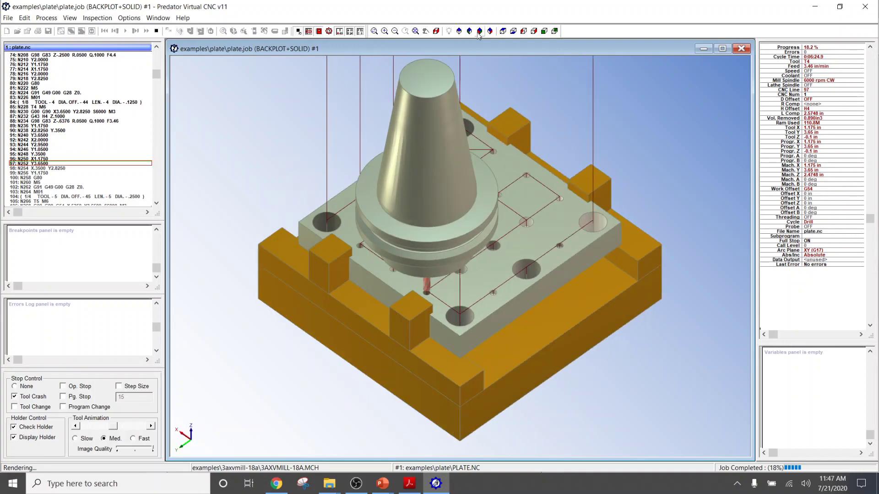
{"action": "left_click", "coordinate": [489, 31]}
{"action": "left_click", "coordinate": [490, 33]}
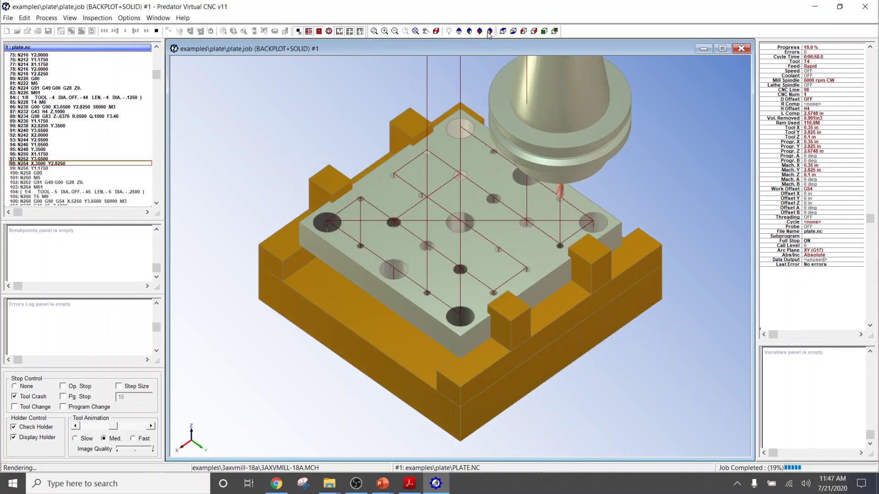
{"action": "left_click", "coordinate": [490, 33]}
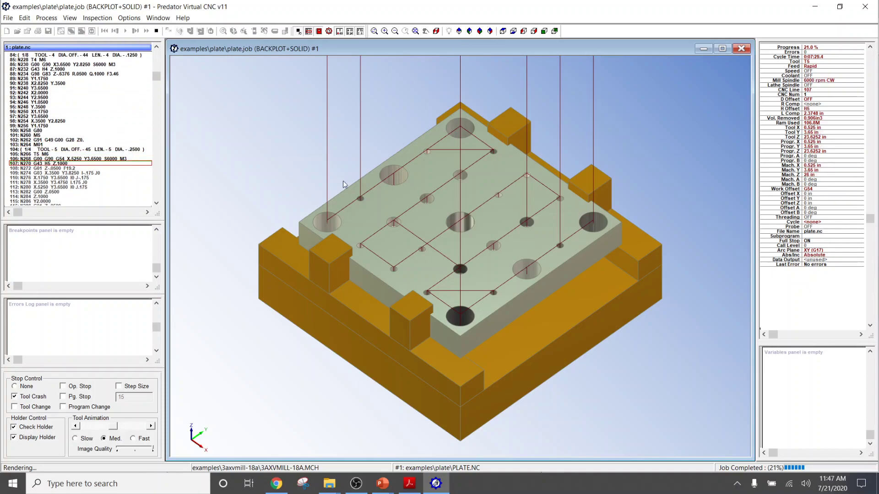
{"action": "left_click", "coordinate": [134, 439]}
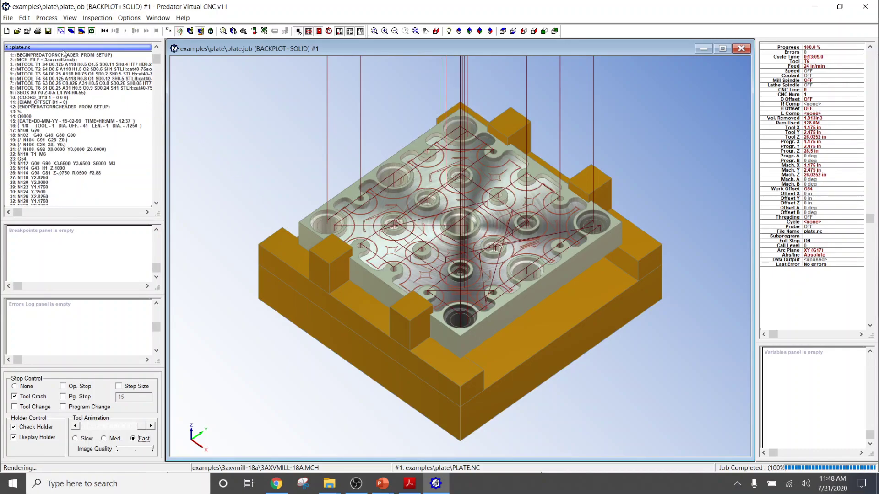
Step: Export the PLATE.JOB HTML setup sheet showing the final result
{"action": "left_click", "coordinate": [8, 18]}
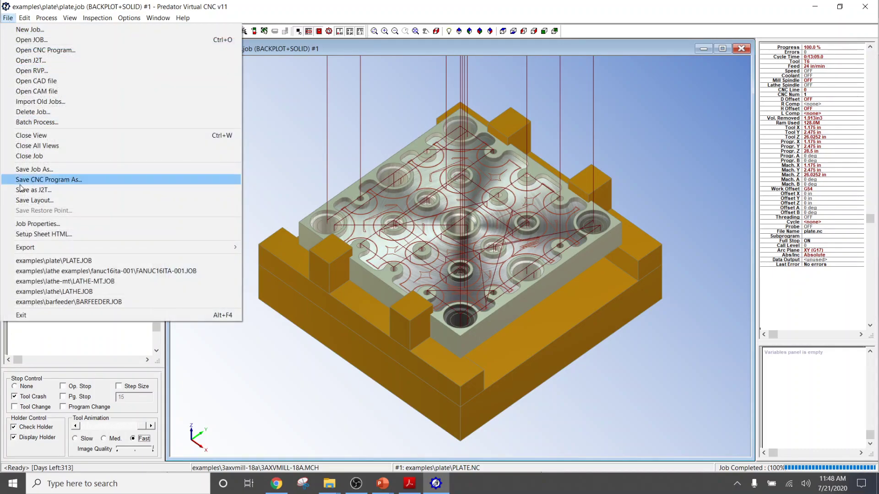
{"action": "left_click", "coordinate": [19, 234]}
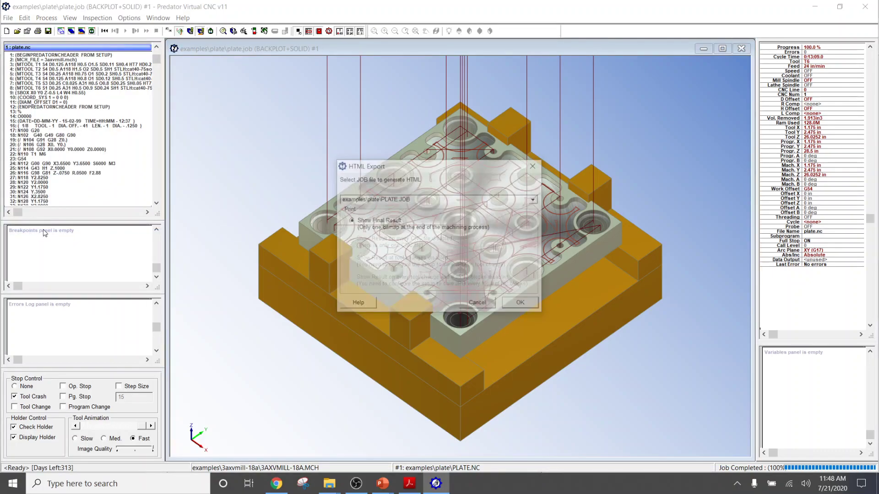
{"action": "left_click", "coordinate": [509, 305]}
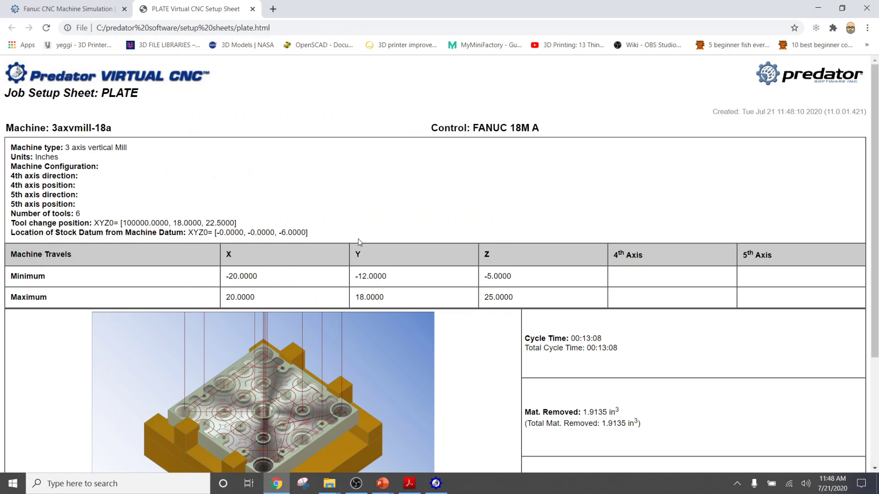
Step: Open the setup sheet's final machining image full size, then close that image tab
{"action": "scroll", "coordinate": [314, 237], "scroll_direction": "down", "scroll_amount": 3}
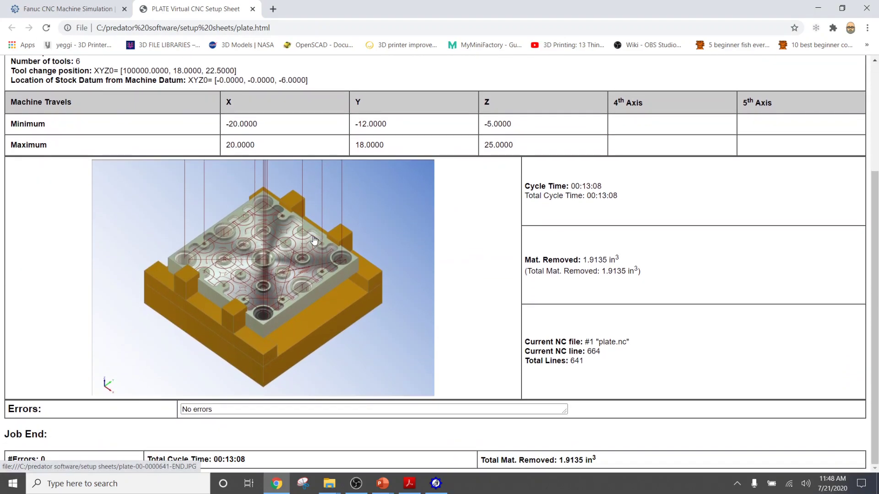
{"action": "left_click", "coordinate": [314, 238]}
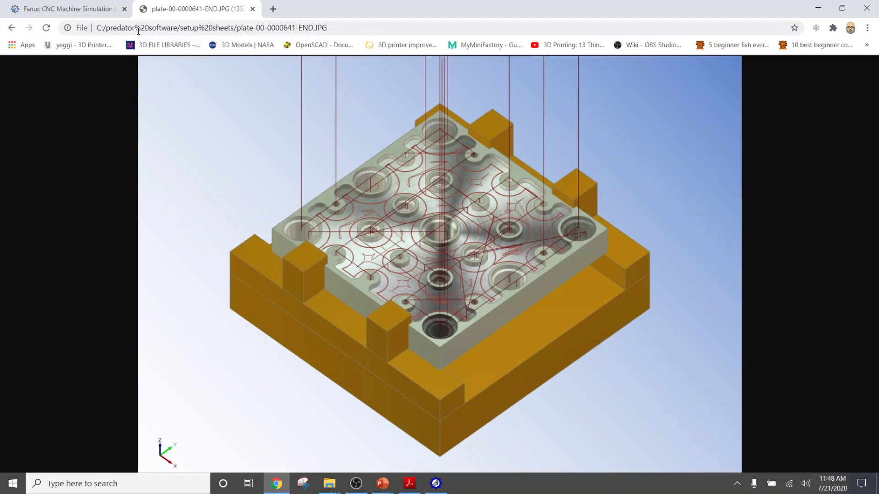
{"action": "left_click", "coordinate": [253, 8]}
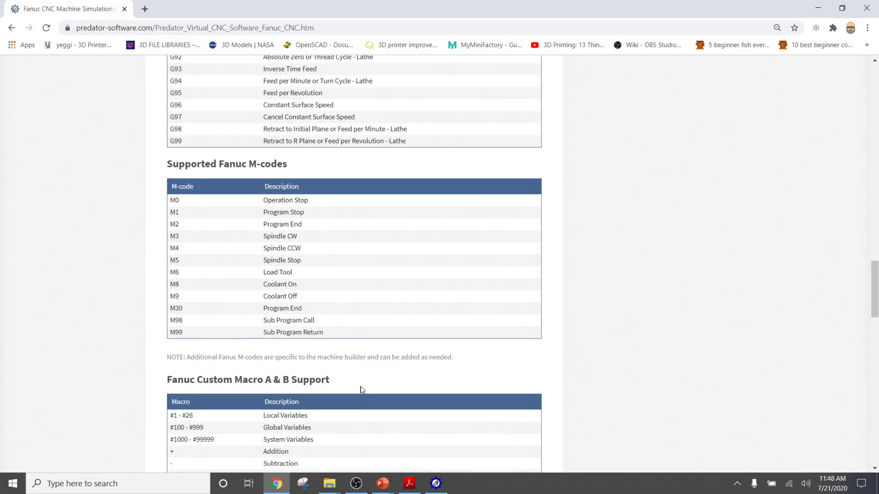
{"action": "left_click", "coordinate": [436, 483]}
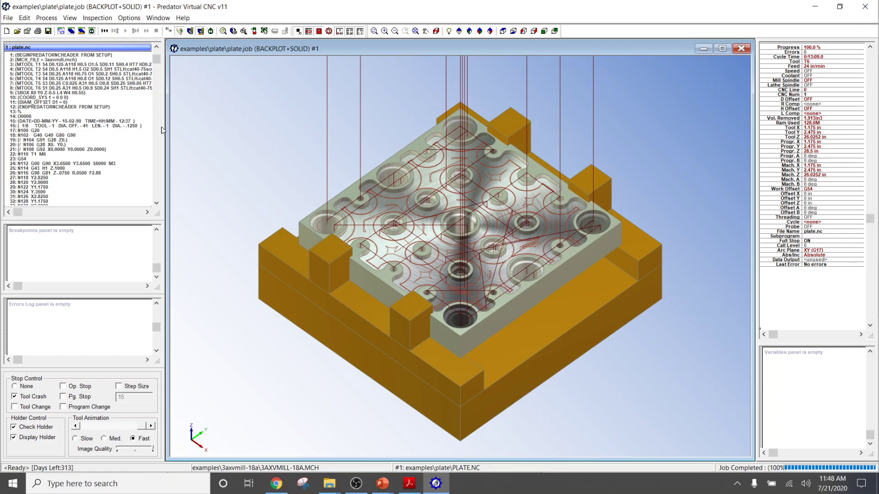
{"action": "left_click", "coordinate": [8, 18]}
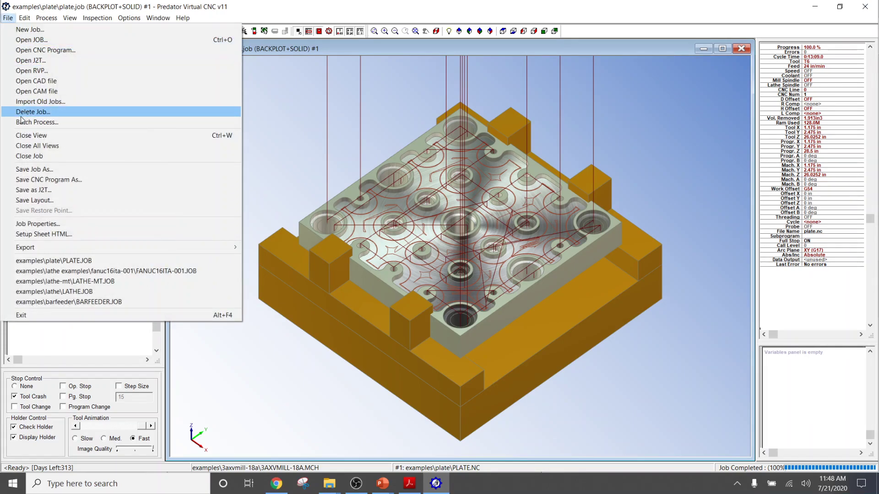
{"action": "left_click", "coordinate": [19, 235]}
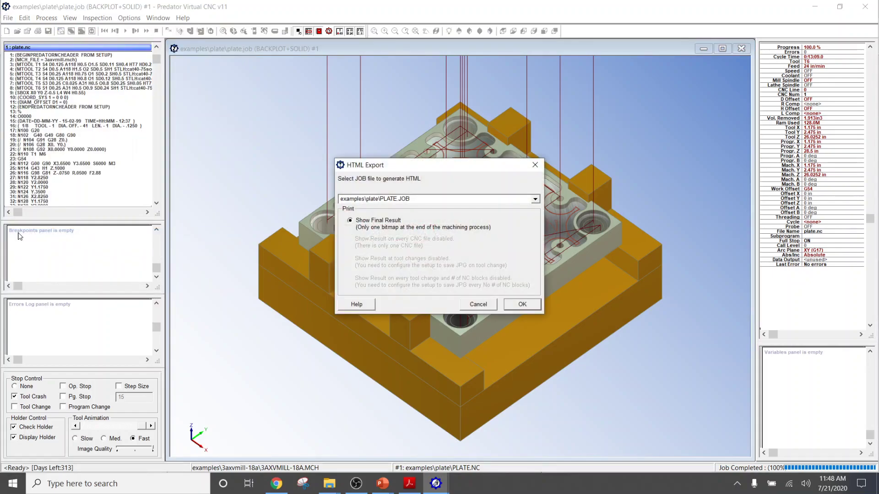
{"action": "left_click", "coordinate": [534, 199]}
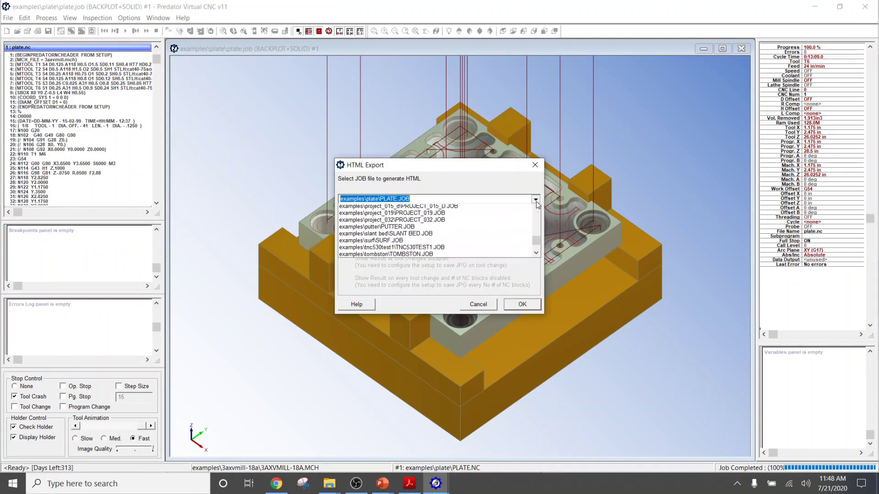
{"action": "left_click", "coordinate": [535, 198]}
{"action": "left_click", "coordinate": [535, 166]}
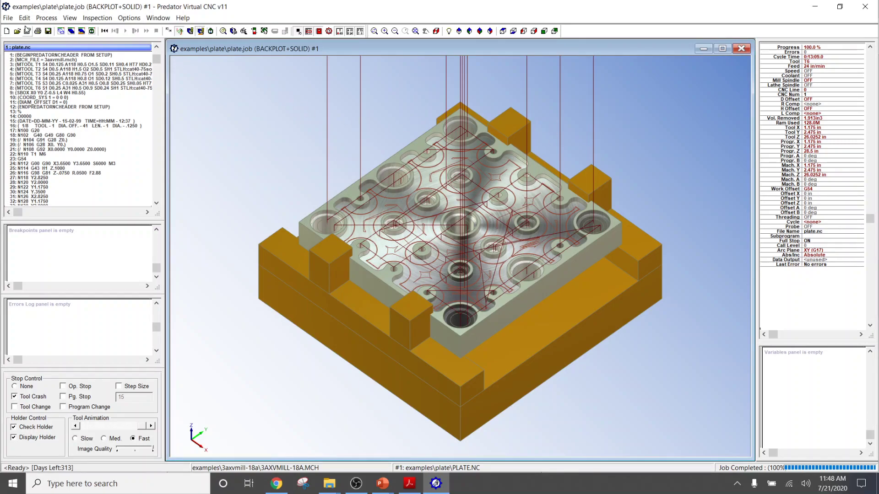
Step: Open Examples > 2dribs_crash > 2dribs_crash.JOB and accept its Job Properties
{"action": "left_click", "coordinate": [8, 19]}
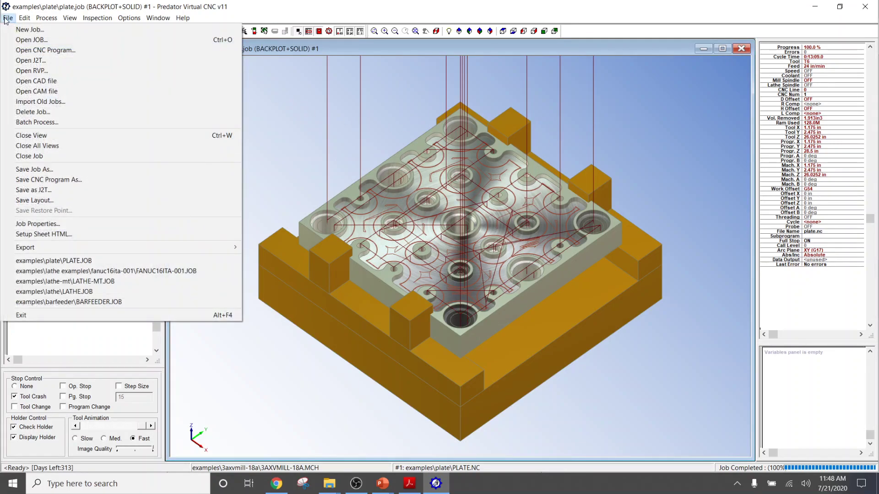
{"action": "left_click", "coordinate": [9, 39]}
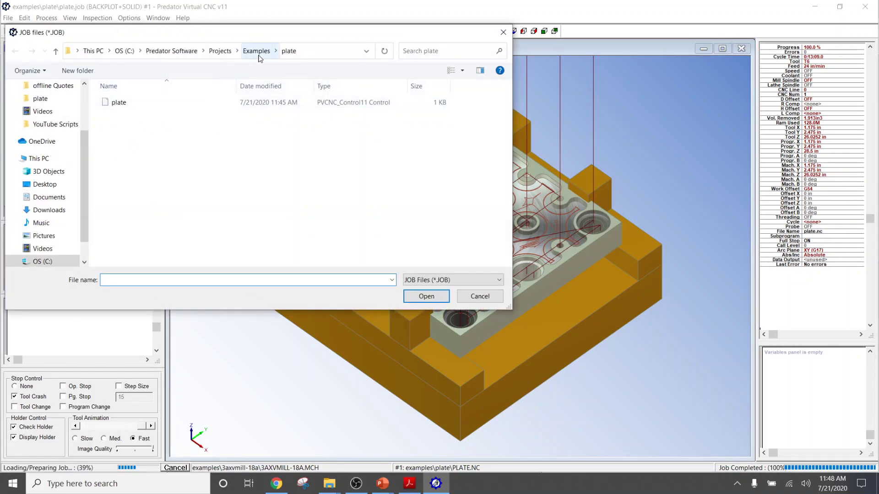
{"action": "left_click", "coordinate": [256, 51]}
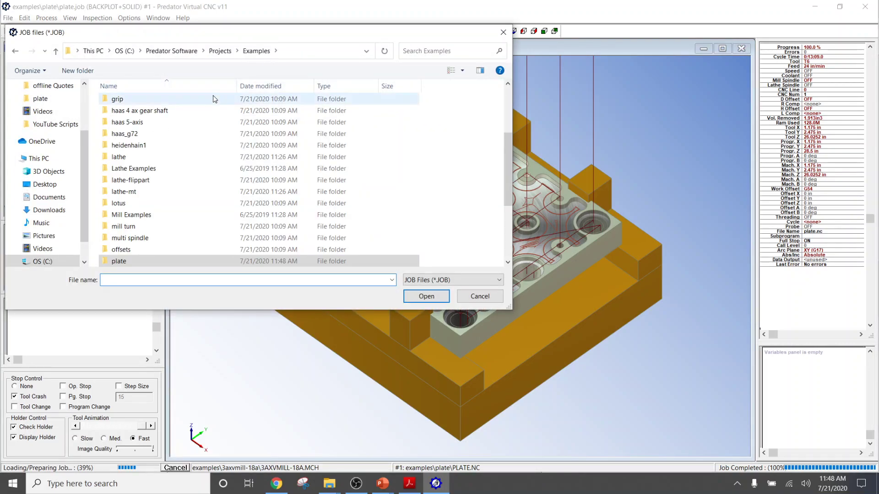
{"action": "scroll", "coordinate": [185, 134], "scroll_direction": "up", "scroll_amount": 3}
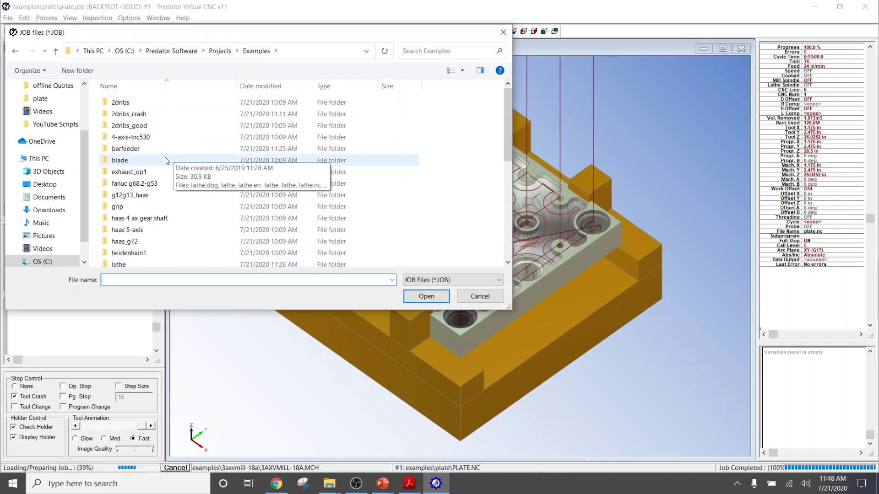
{"action": "left_click", "coordinate": [136, 115]}
{"action": "double_click", "coordinate": [136, 115]}
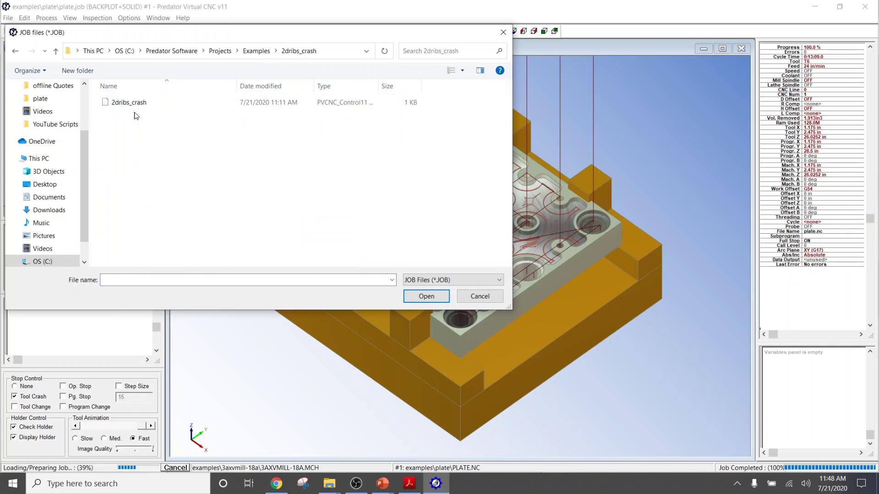
{"action": "double_click", "coordinate": [132, 103]}
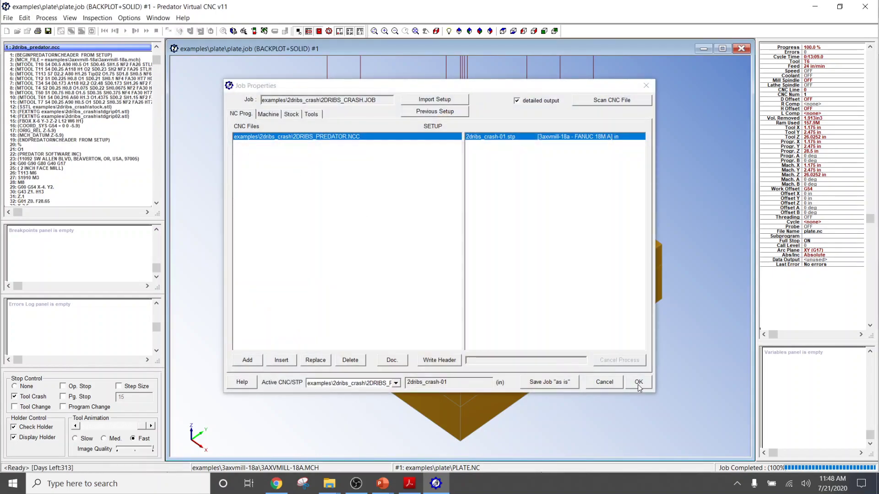
{"action": "left_click", "coordinate": [638, 382]}
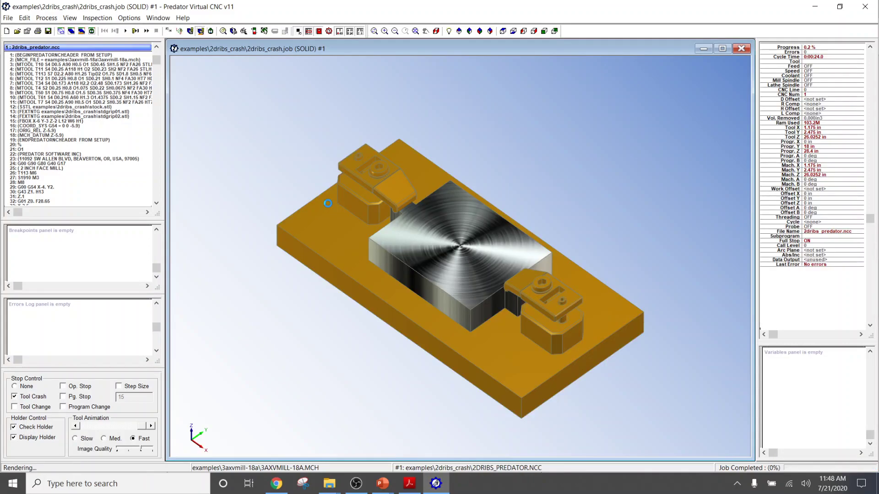
Step: Enable backplot for the 2dribs_crash job and start the simulation
{"action": "left_click", "coordinate": [320, 32]}
{"action": "left_click", "coordinate": [320, 32]}
{"action": "left_click", "coordinate": [179, 31]}
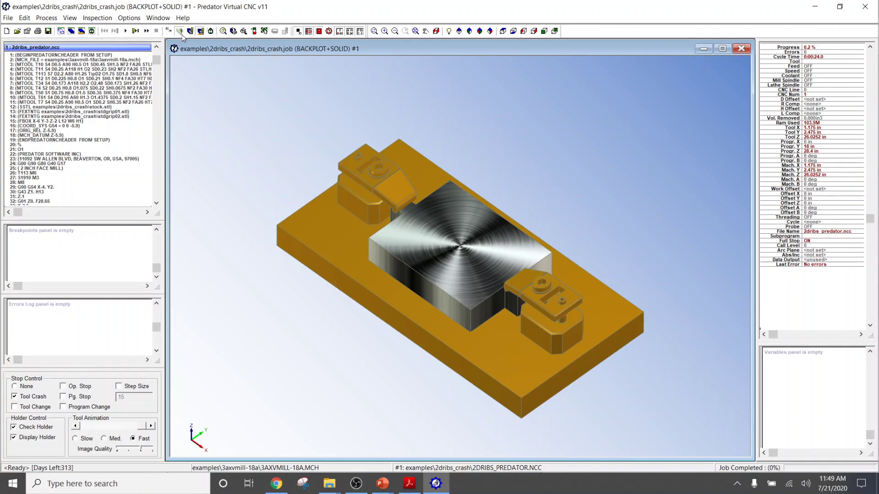
{"action": "left_click", "coordinate": [126, 32]}
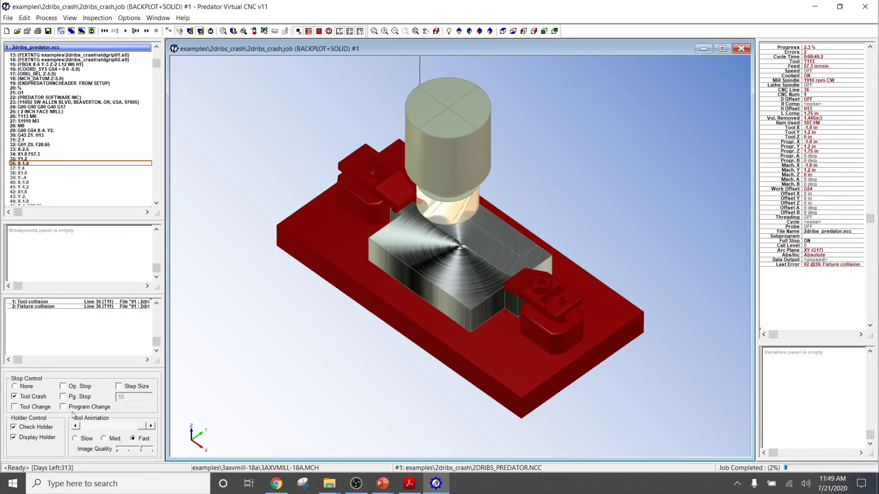
Step: Set Med animation, disable stopping on Tool Crash, resume, switch views, then go Fast
{"action": "left_click", "coordinate": [104, 439]}
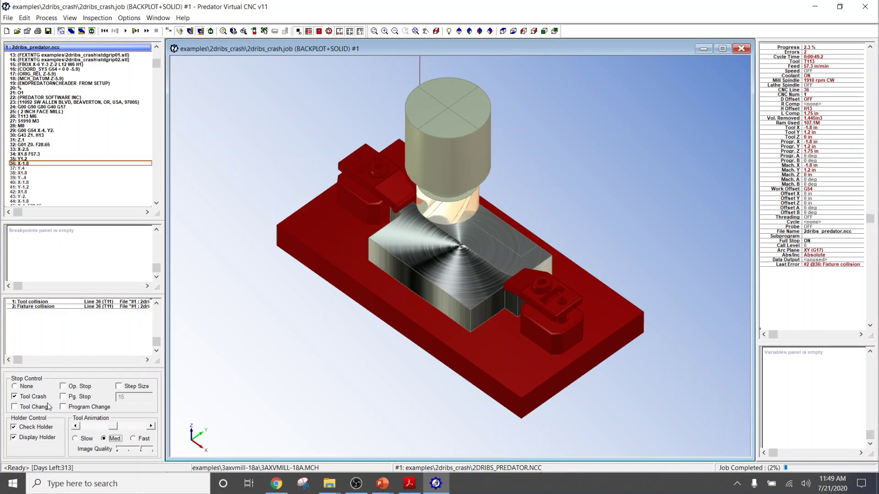
{"action": "left_click", "coordinate": [15, 398]}
{"action": "left_click", "coordinate": [126, 31]}
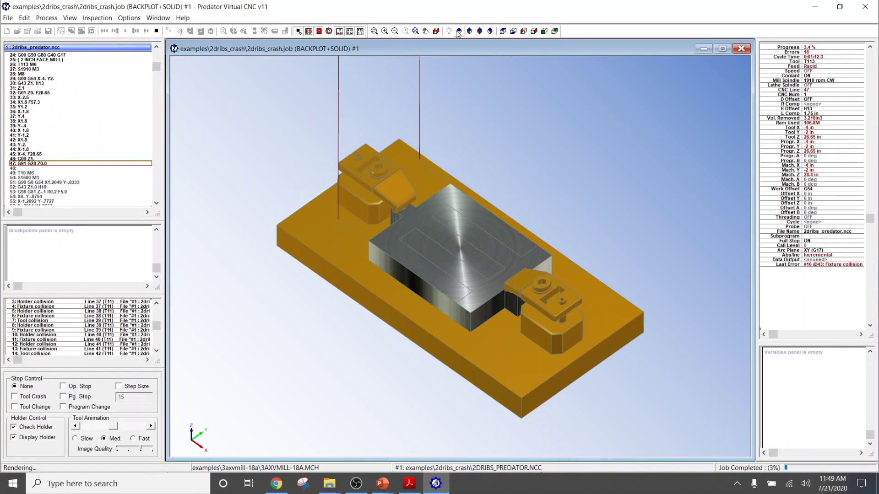
{"action": "left_click", "coordinate": [459, 31]}
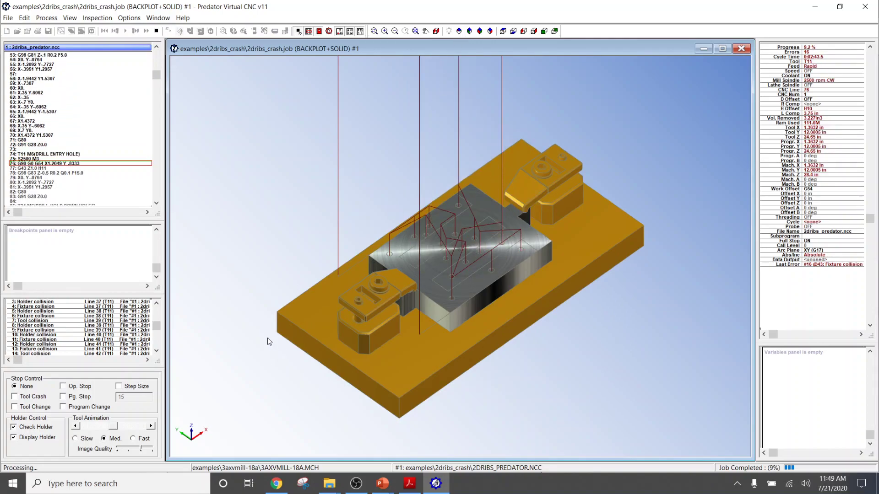
{"action": "left_click", "coordinate": [133, 439]}
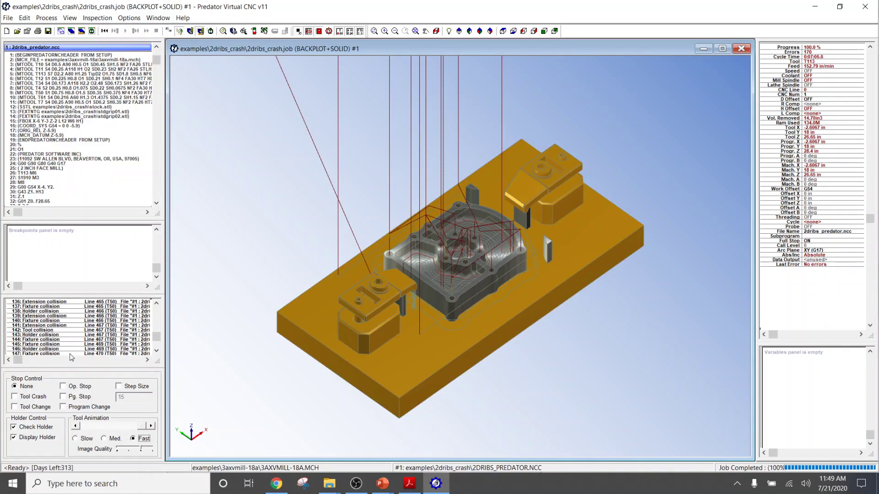
Step: Scroll the Errors Log to the top and jump from '2: Fixture collision' to NC line 36
{"action": "left_click_drag", "start_coordinate": [156, 336], "coordinate": [156, 309]}
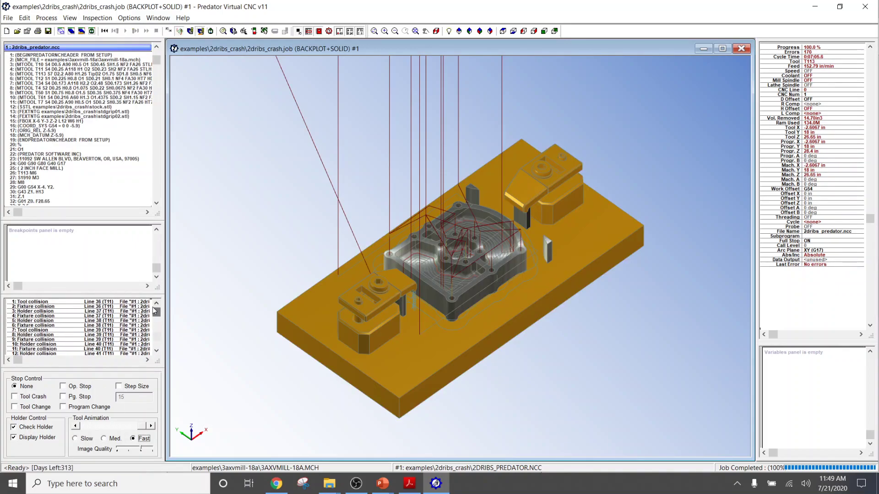
{"action": "left_click", "coordinate": [30, 307]}
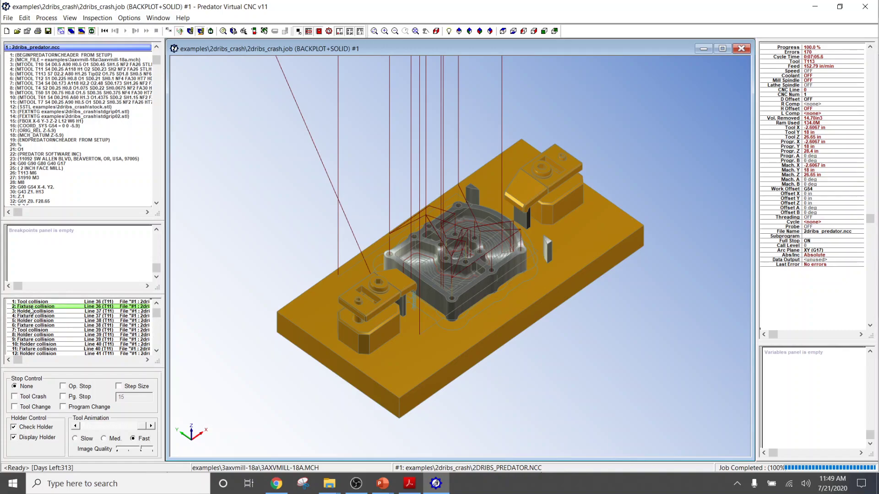
{"action": "double_click", "coordinate": [30, 307]}
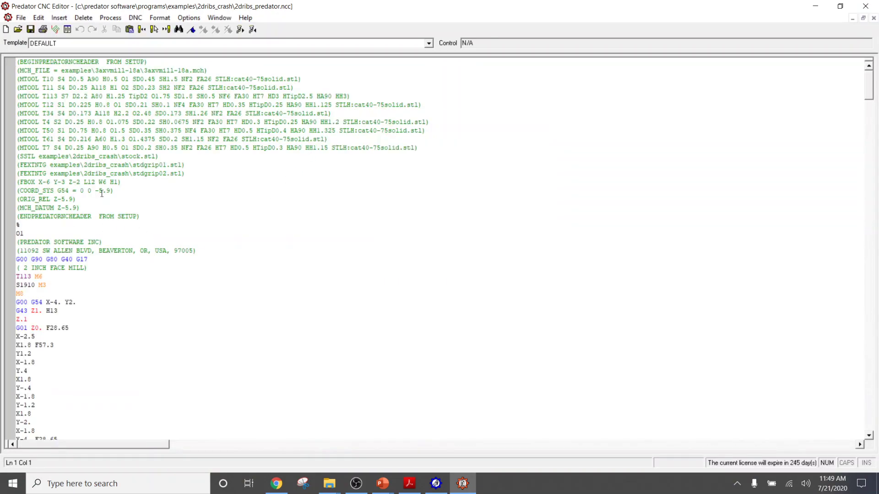
Step: Review the 2dribs_predator code, close the editor, and trace '10: Holder collision' to line 40
{"action": "scroll", "coordinate": [94, 280], "scroll_direction": "down", "scroll_amount": 5}
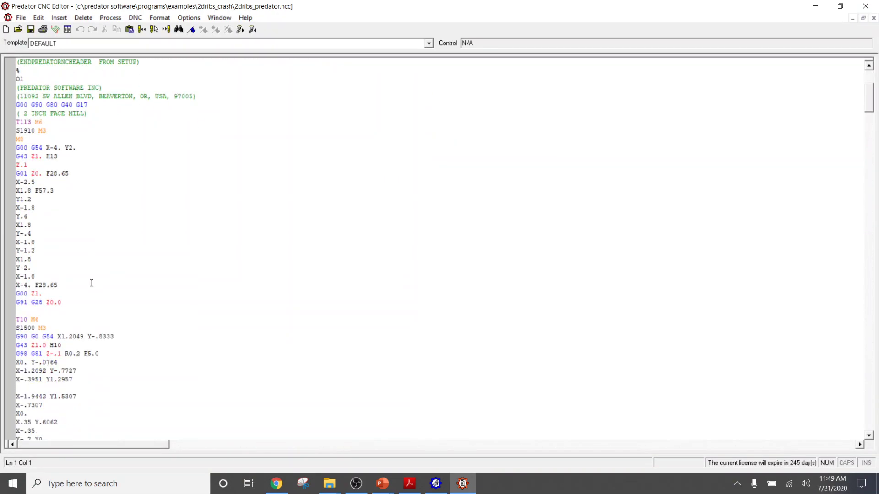
{"action": "scroll", "coordinate": [91, 283], "scroll_direction": "up", "scroll_amount": 5}
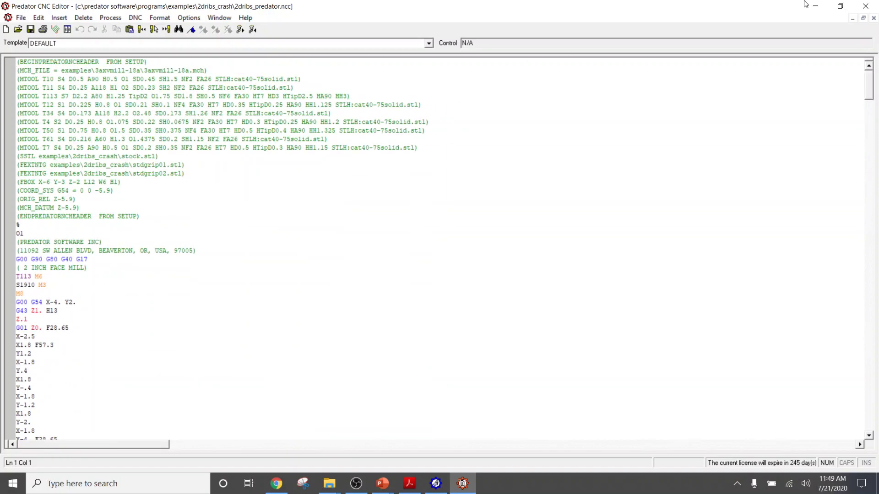
{"action": "left_click", "coordinate": [865, 6]}
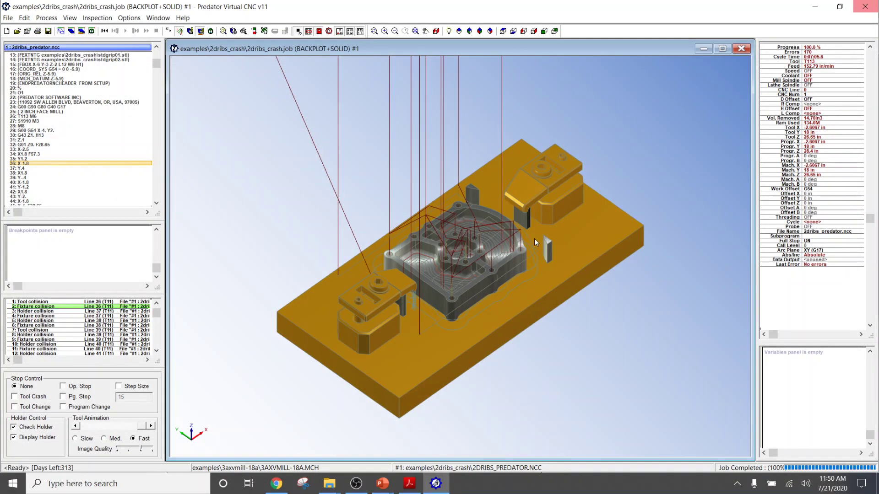
{"action": "left_click", "coordinate": [36, 344]}
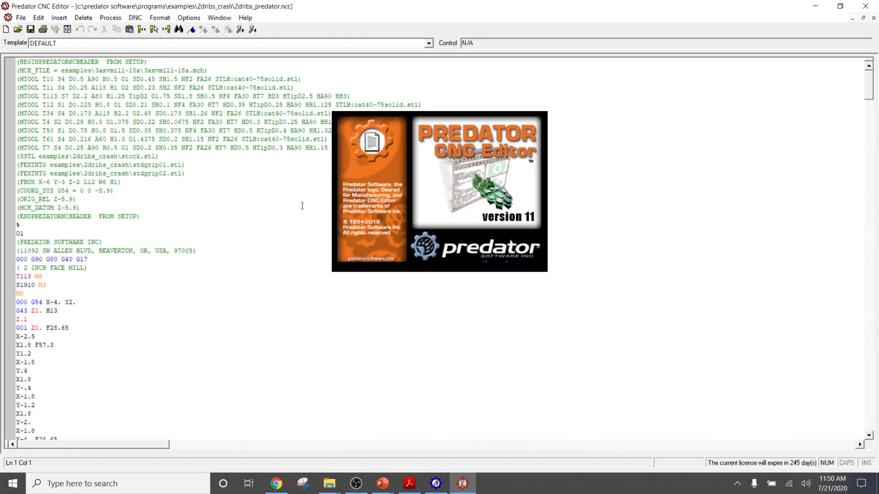
Step: Close the editor and export a 2DRIBS_CRASH HTML setup sheet showing results at tool changes
{"action": "left_click", "coordinate": [873, 19]}
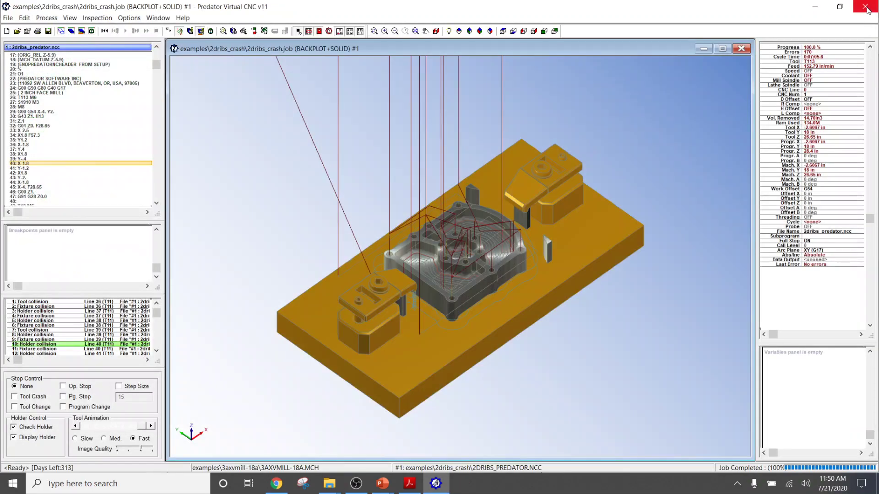
{"action": "left_click", "coordinate": [8, 18]}
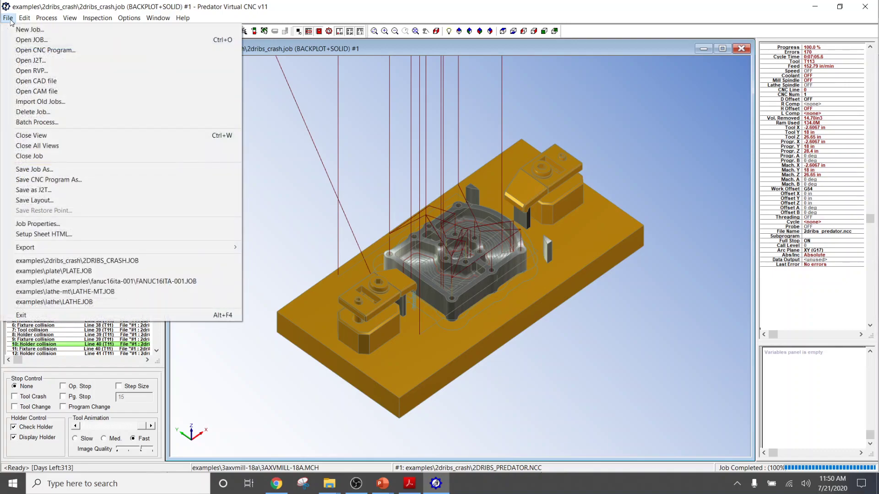
{"action": "left_click", "coordinate": [50, 238]}
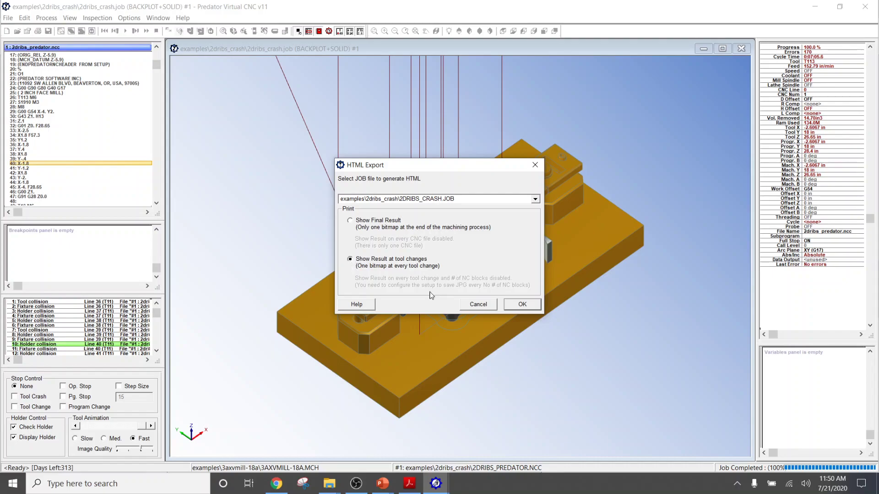
{"action": "left_click", "coordinate": [521, 305]}
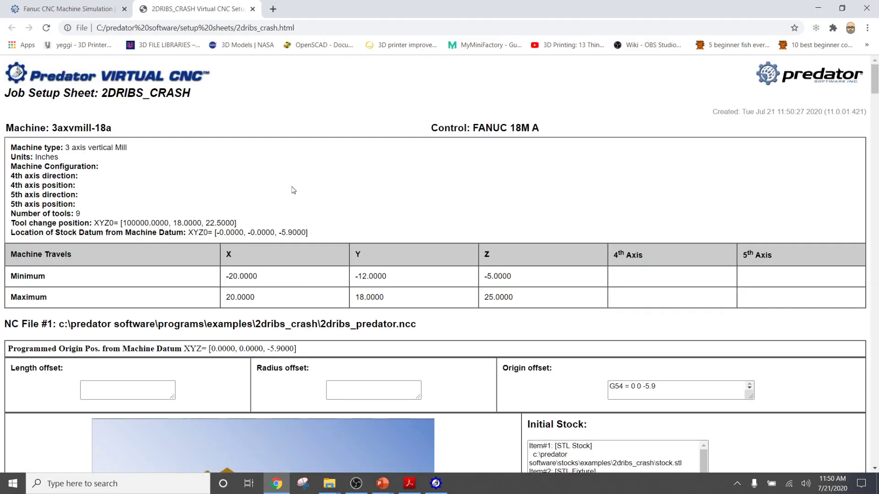
Step: Read the setup sheet's tool tables down to the T113 errors, then return to Virtual CNC
{"action": "scroll", "coordinate": [289, 197], "scroll_direction": "down", "scroll_amount": 6}
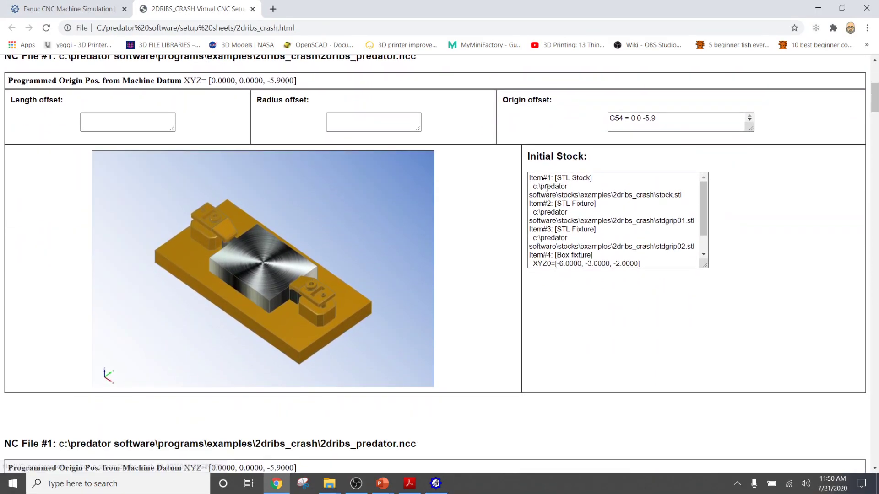
{"action": "scroll", "coordinate": [547, 185], "scroll_direction": "down", "scroll_amount": 7}
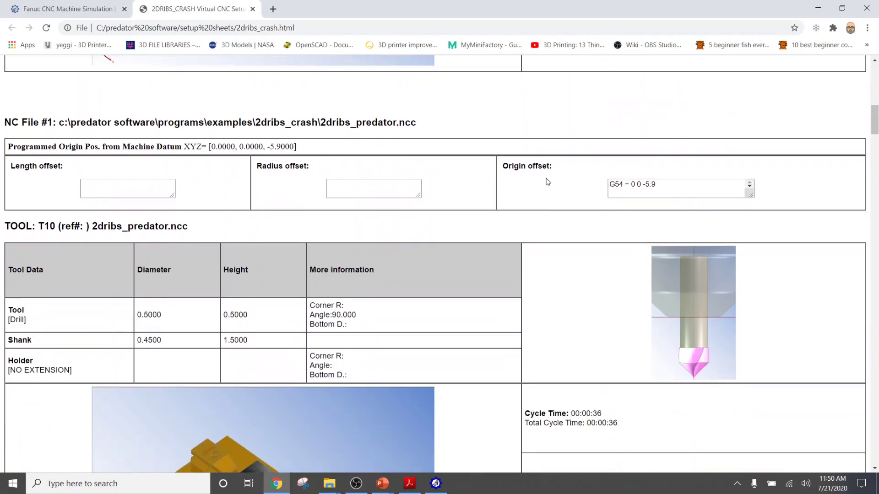
{"action": "scroll", "coordinate": [545, 188], "scroll_direction": "down", "scroll_amount": 14}
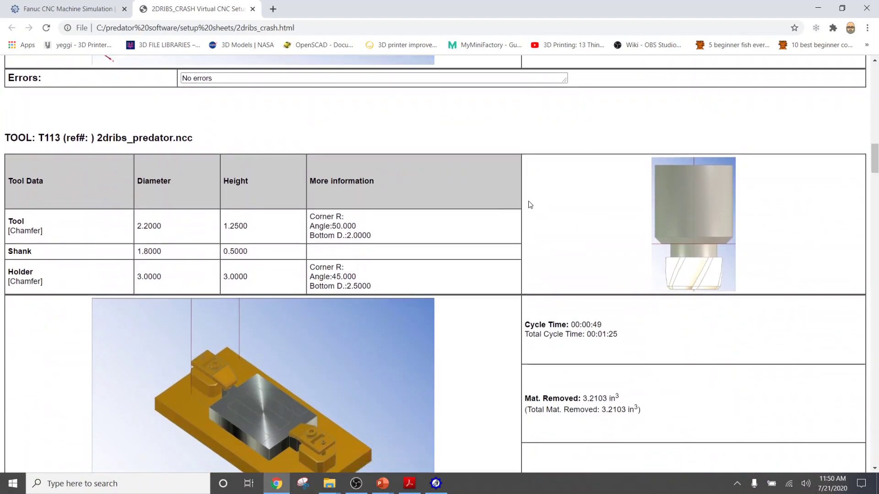
{"action": "scroll", "coordinate": [530, 204], "scroll_direction": "down", "scroll_amount": 5}
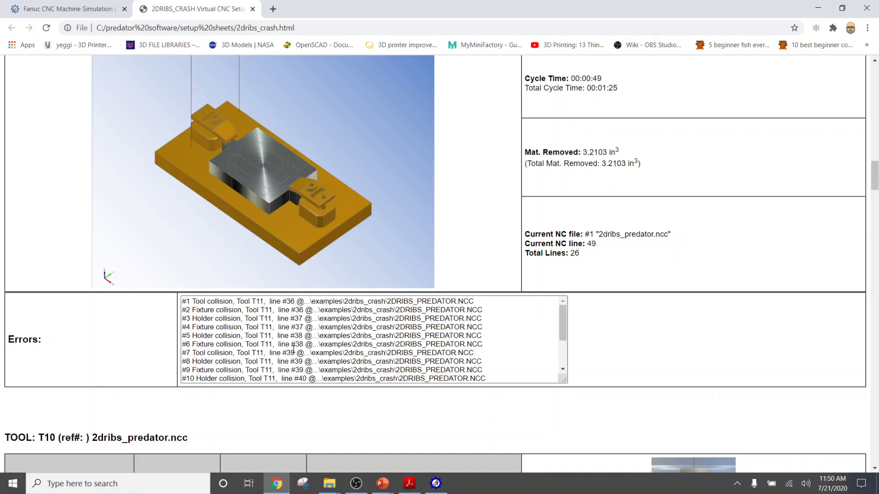
{"action": "left_click", "coordinate": [433, 486]}
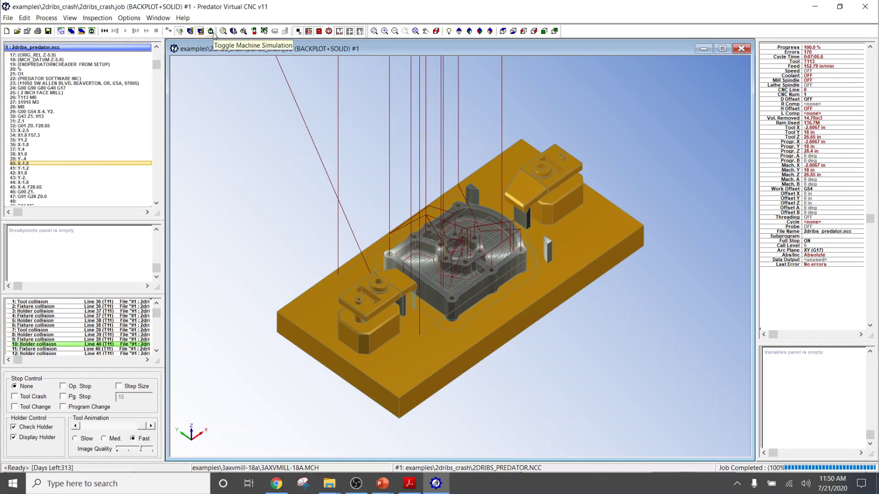
Step: Open a machine Simulation window and maximize it in place of the backplot view
{"action": "left_click", "coordinate": [92, 32]}
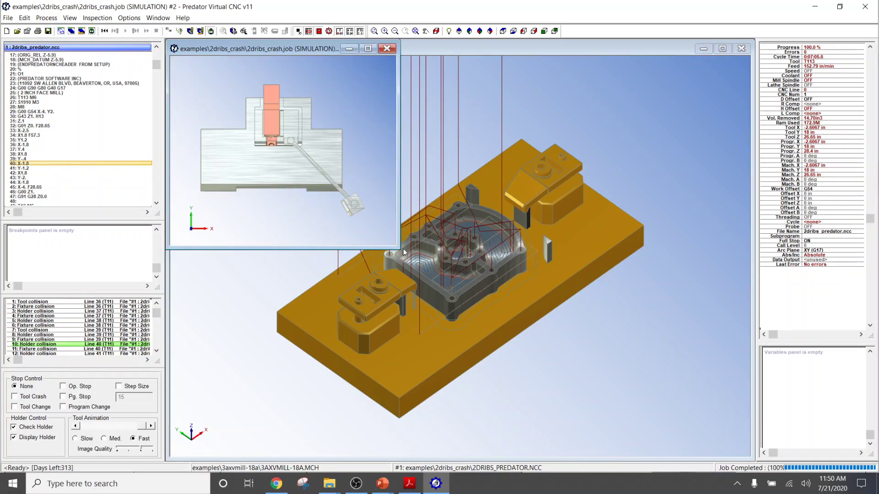
{"action": "left_click_drag", "start_coordinate": [395, 247], "coordinate": [462, 315]}
{"action": "left_click", "coordinate": [625, 48]}
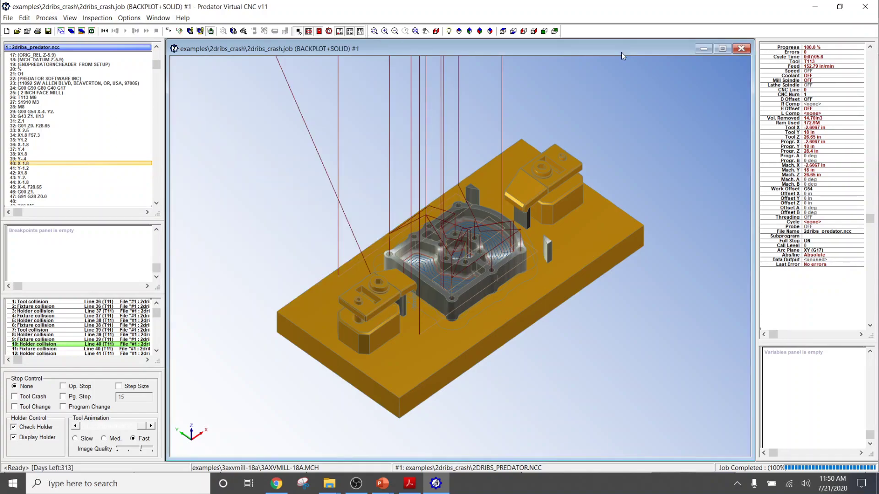
{"action": "left_click", "coordinate": [703, 49]}
{"action": "left_click", "coordinate": [425, 49]}
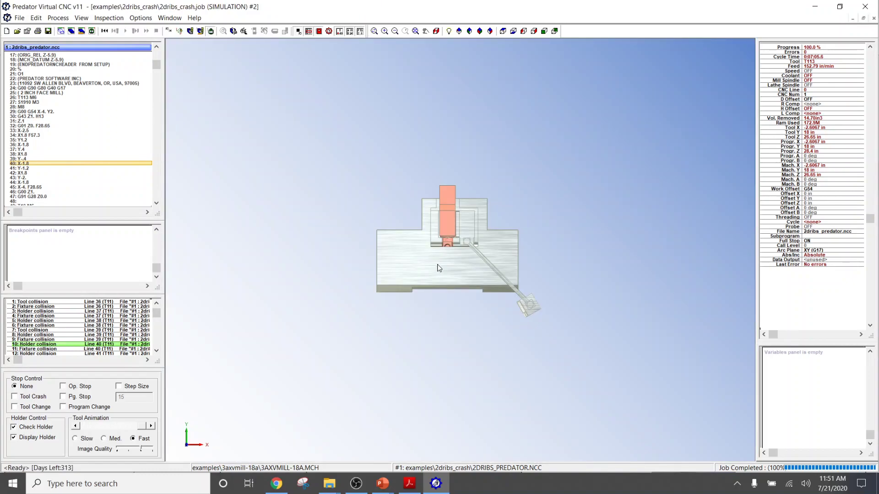
Step: View the machine from side, front and orbited angles, then reset and rerun the program
{"action": "left_click", "coordinate": [512, 32]}
{"action": "left_click", "coordinate": [523, 31]}
{"action": "left_click", "coordinate": [524, 32]}
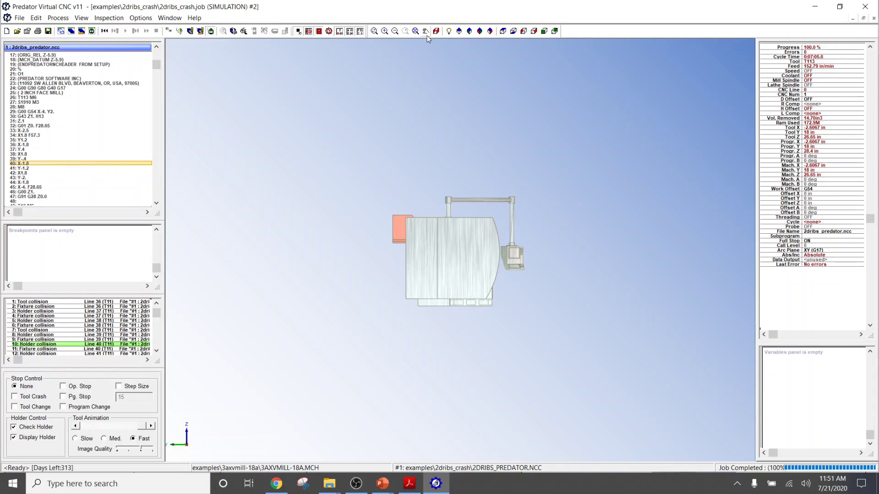
{"action": "left_click_drag", "start_coordinate": [424, 266], "coordinate": [677, 265]}
{"action": "left_click", "coordinate": [415, 31]}
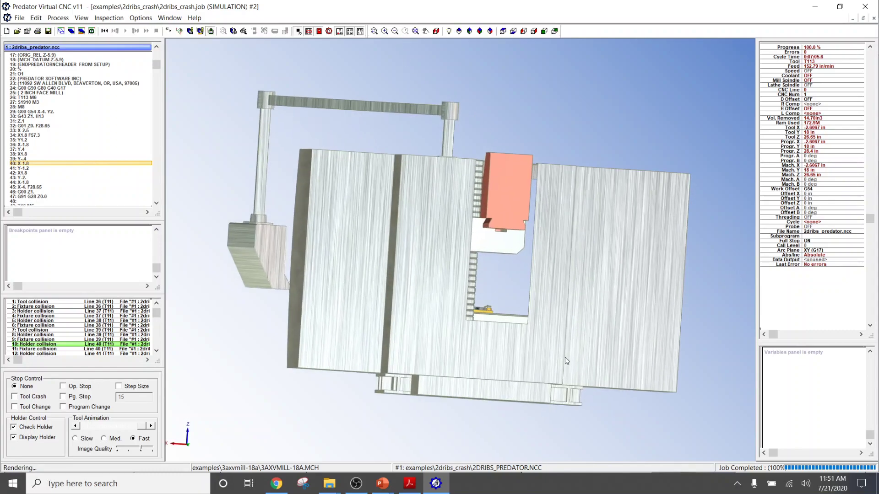
{"action": "left_click_drag", "start_coordinate": [606, 342], "coordinate": [340, 381]}
{"action": "scroll", "coordinate": [356, 367], "scroll_direction": "down", "scroll_amount": 1}
{"action": "scroll", "coordinate": [356, 366], "scroll_direction": "up", "scroll_amount": 5}
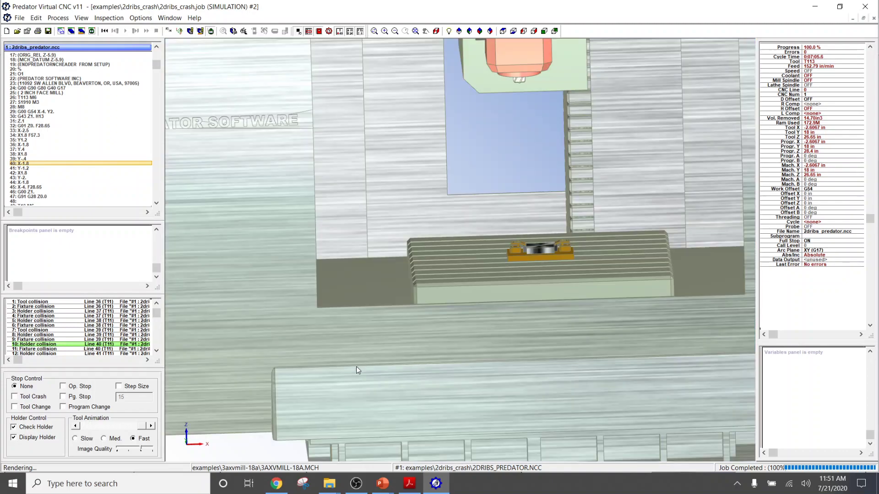
{"action": "scroll", "coordinate": [356, 367], "scroll_direction": "down", "scroll_amount": 3}
{"action": "left_click", "coordinate": [104, 30]}
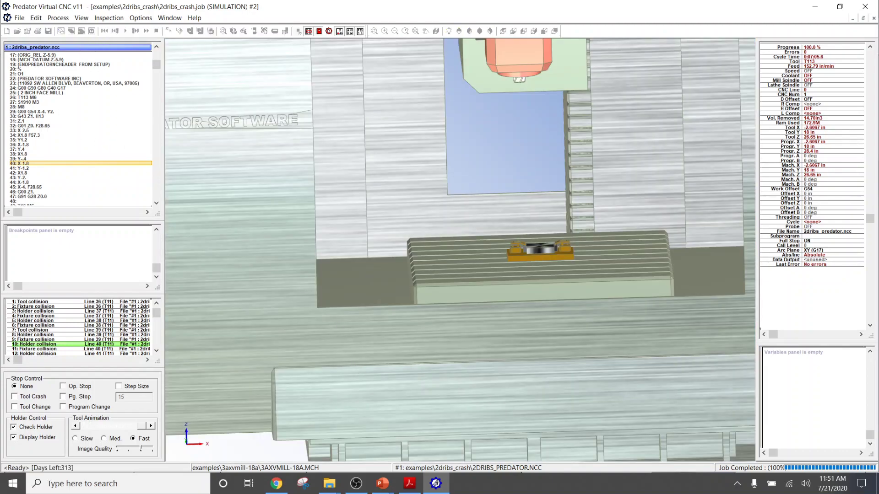
{"action": "left_click", "coordinate": [126, 32]}
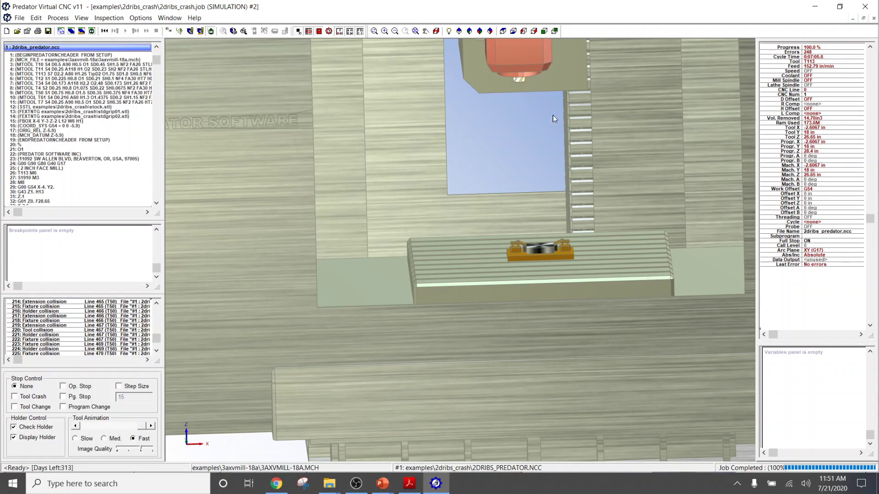
Step: Close the crash job's Simulation and Backplot views and reopen the recent PLATE.JOB
{"action": "left_click", "coordinate": [874, 19]}
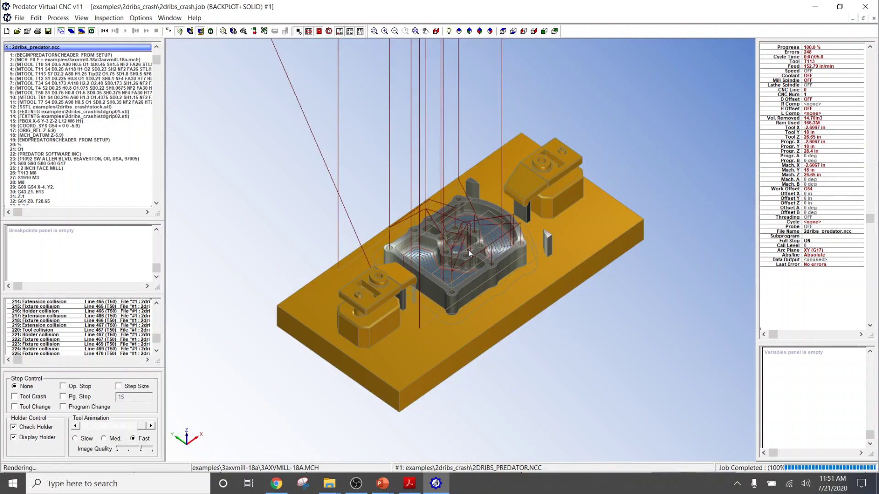
{"action": "left_click", "coordinate": [873, 18]}
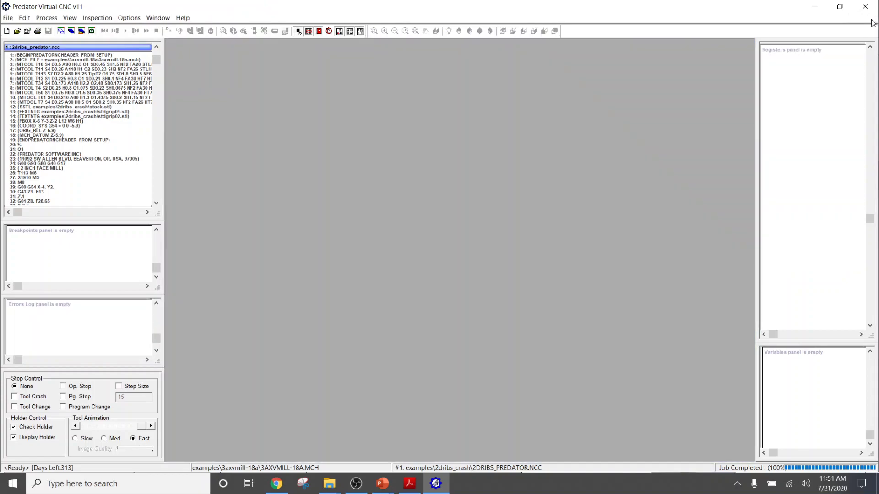
{"action": "left_click", "coordinate": [7, 19]}
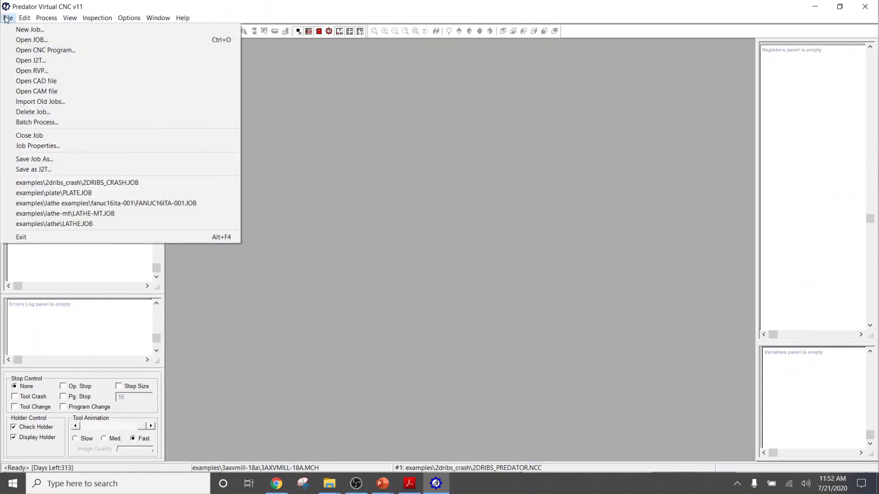
{"action": "left_click", "coordinate": [19, 194]}
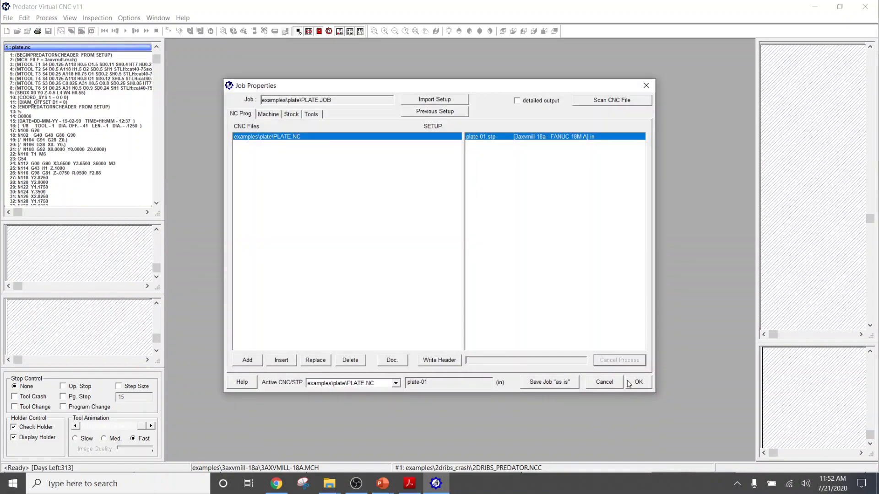
{"action": "left_click", "coordinate": [629, 384]}
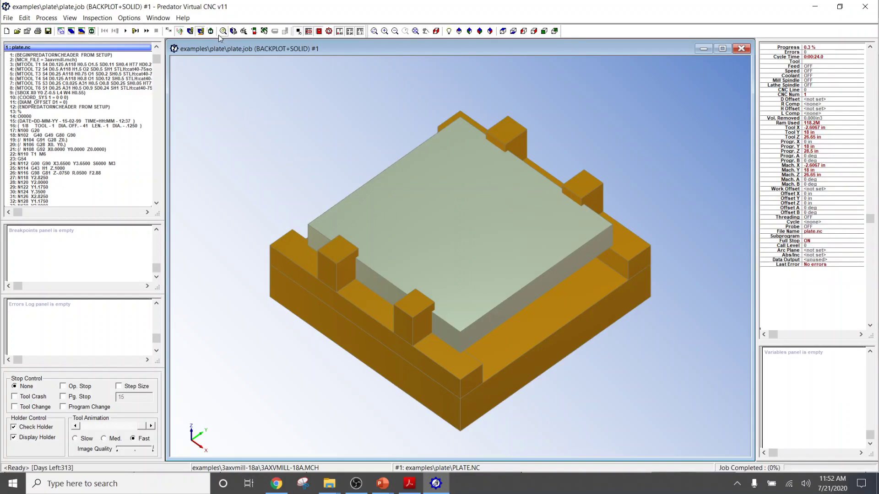
Step: Turn on machine simulation for the plate, fit it, and orbit so the spindle sits over the table
{"action": "left_click", "coordinate": [210, 31]}
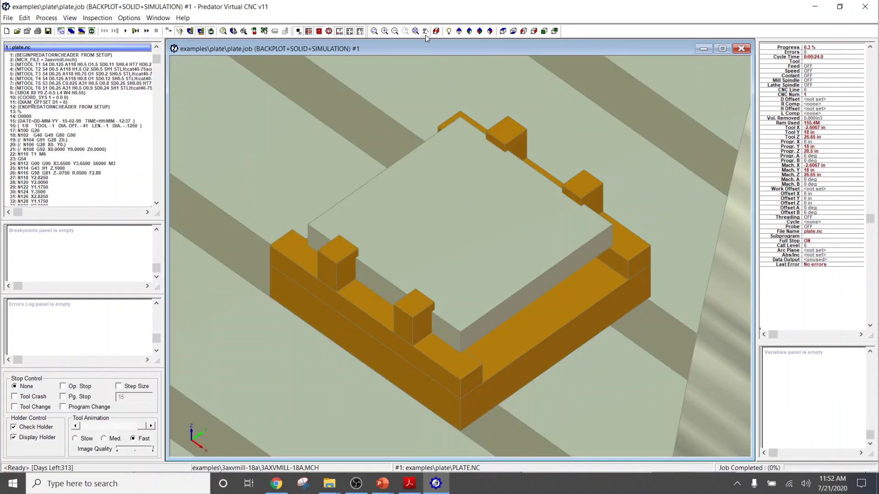
{"action": "left_click", "coordinate": [416, 31]}
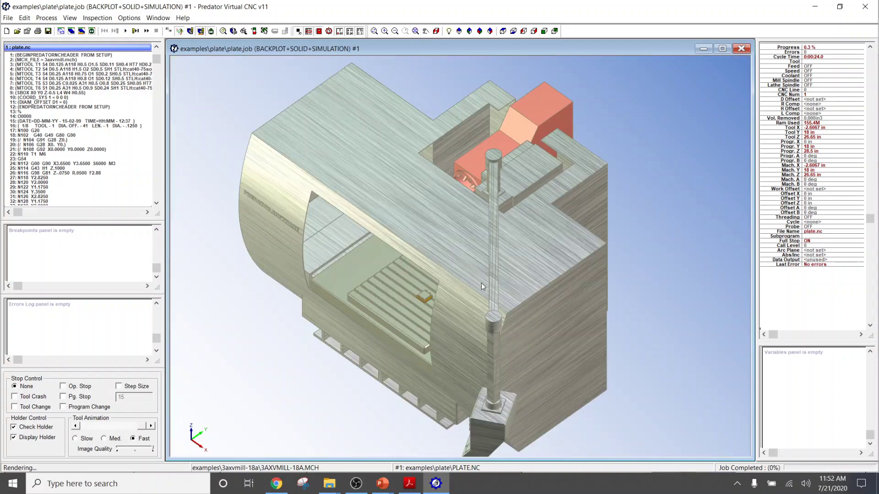
{"action": "left_click_drag", "start_coordinate": [537, 339], "coordinate": [672, 311]}
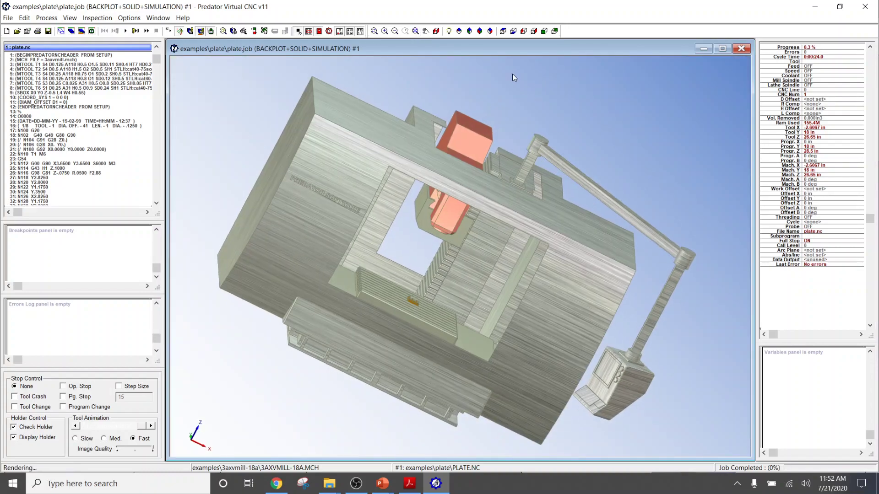
{"action": "left_click", "coordinate": [514, 35]}
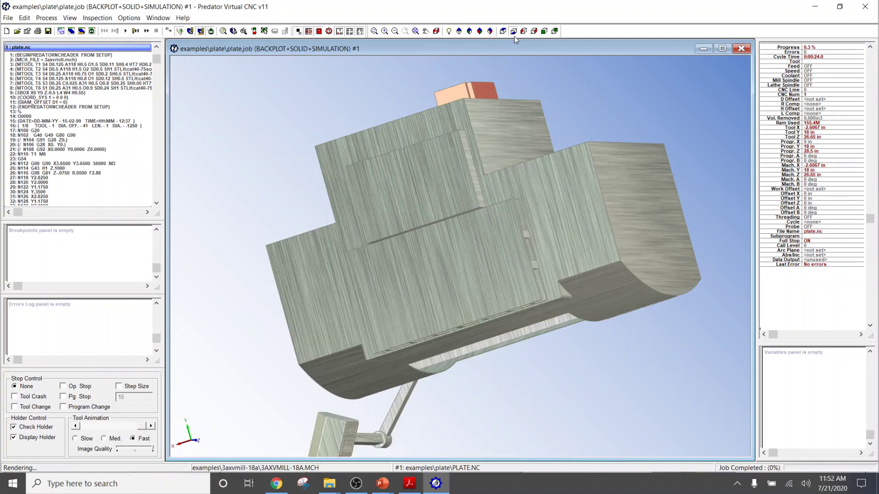
{"action": "left_click_drag", "start_coordinate": [486, 325], "coordinate": [455, 353]}
{"action": "left_click_drag", "start_coordinate": [598, 310], "coordinate": [491, 349]}
{"action": "scroll", "coordinate": [481, 341], "scroll_direction": "down", "scroll_amount": 3}
{"action": "scroll", "coordinate": [480, 341], "scroll_direction": "up", "scroll_amount": 8}
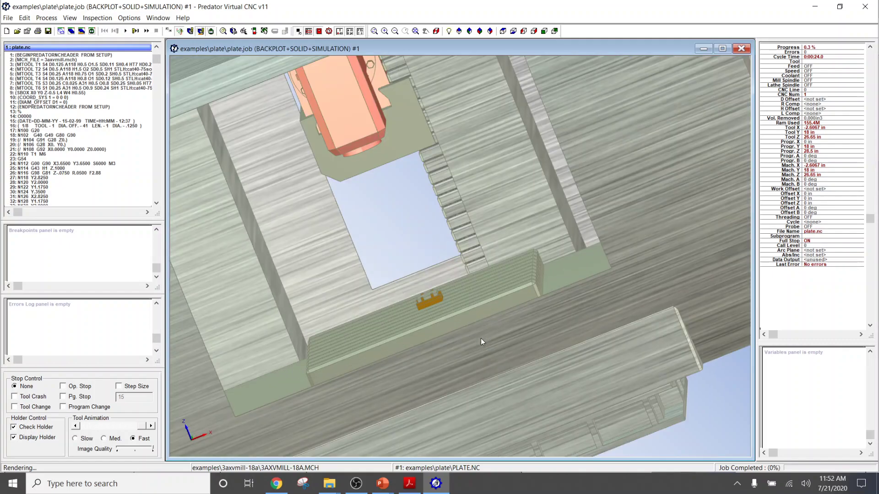
{"action": "scroll", "coordinate": [480, 341], "scroll_direction": "up", "scroll_amount": 2}
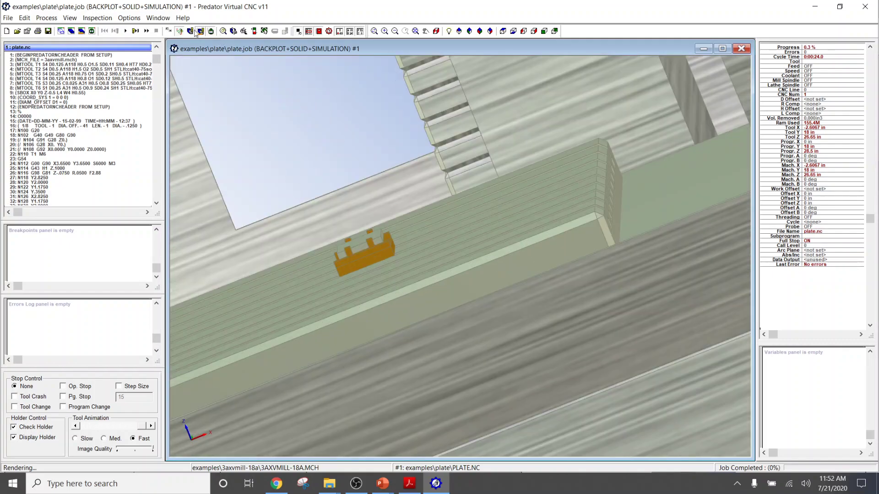
Step: Play the plate simulation at medium speed, then rewind and replay it from the start
{"action": "left_click", "coordinate": [125, 31]}
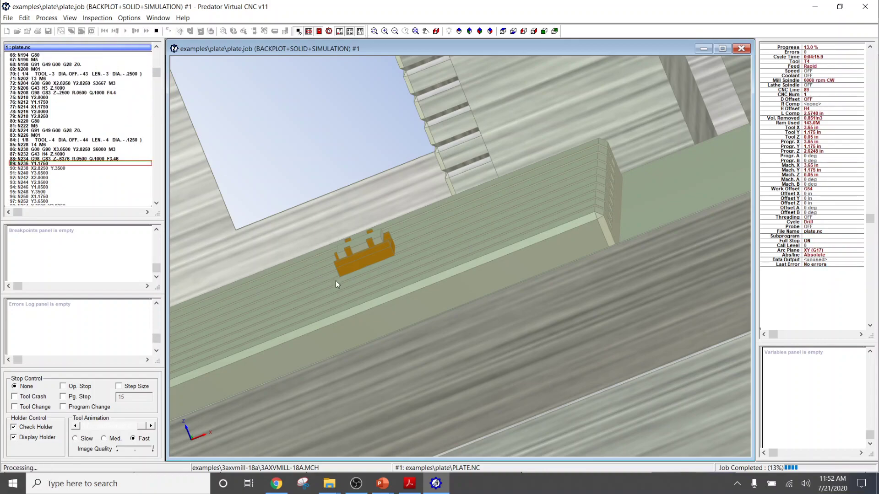
{"action": "left_click", "coordinate": [104, 439]}
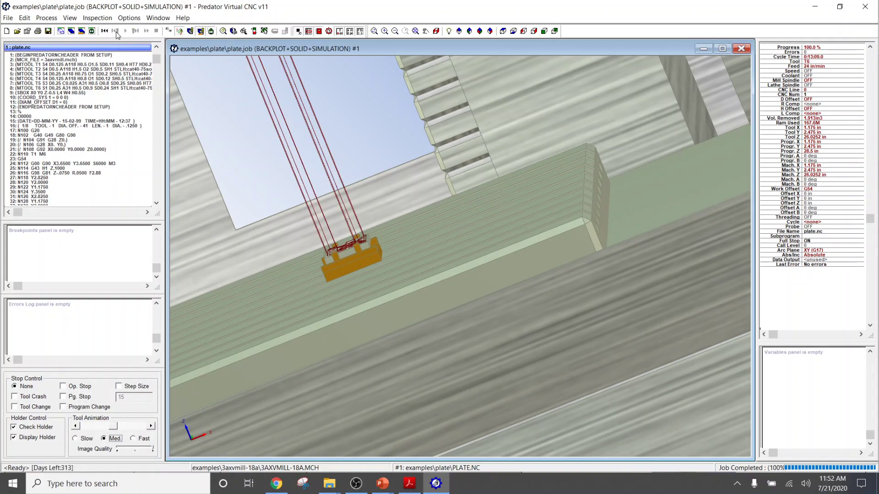
{"action": "left_click", "coordinate": [104, 31]}
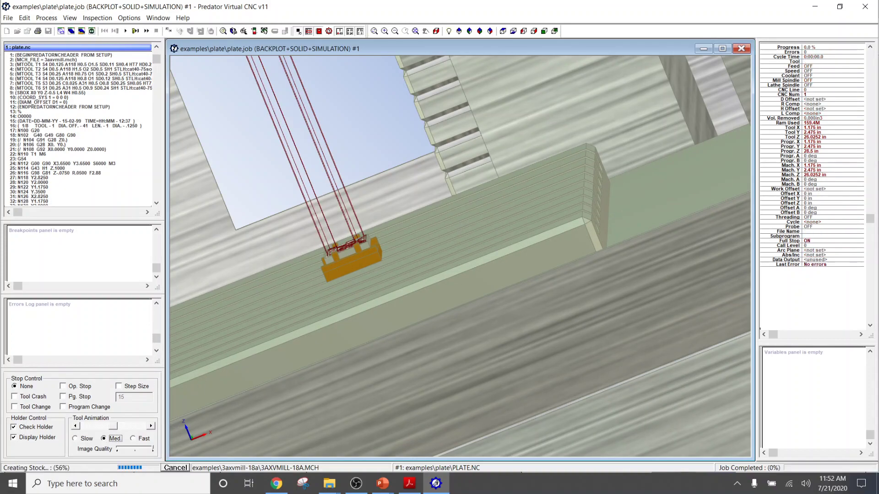
{"action": "left_click", "coordinate": [125, 31]}
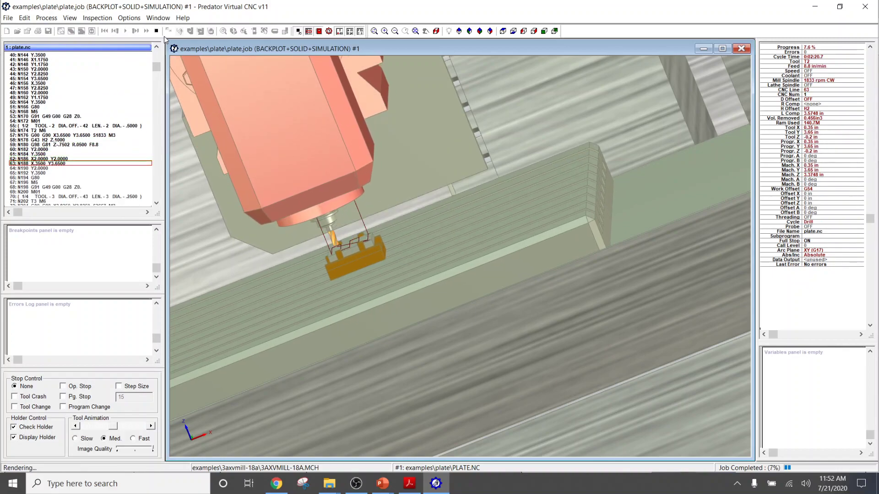
Step: Open the fanuc16ita-001 job from Examples > Lathe Examples > fanuc16ita-001
{"action": "left_click", "coordinate": [9, 19]}
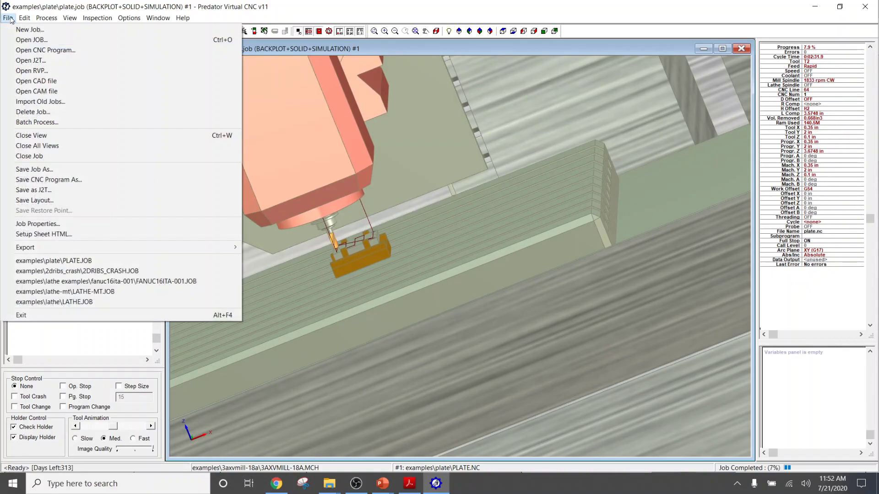
{"action": "left_click", "coordinate": [17, 40]}
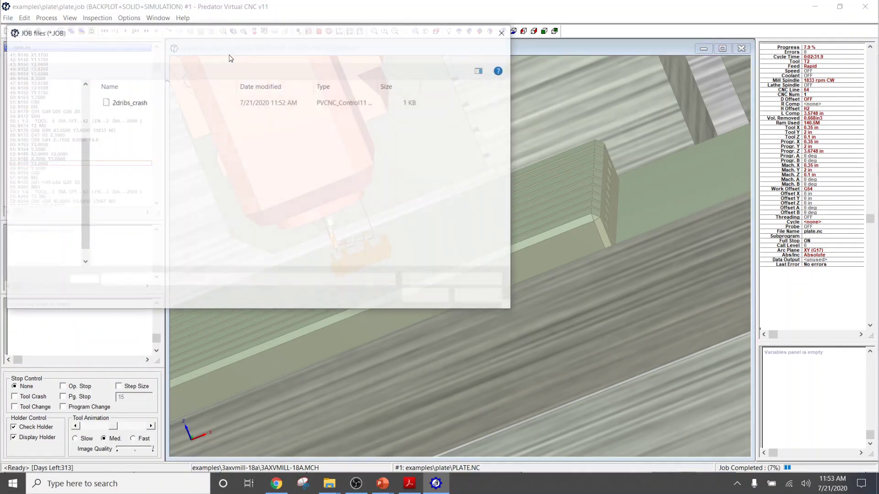
{"action": "left_click", "coordinate": [254, 51]}
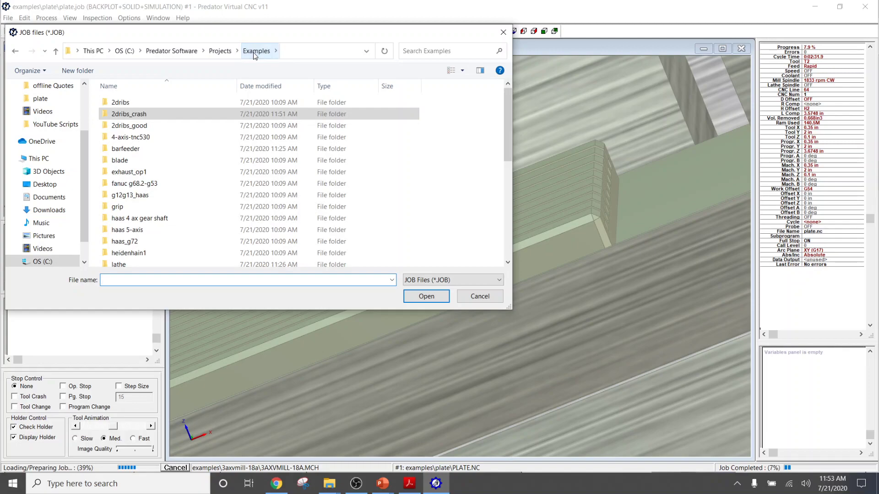
{"action": "scroll", "coordinate": [154, 202], "scroll_direction": "down", "scroll_amount": 1}
{"action": "scroll", "coordinate": [153, 202], "scroll_direction": "down", "scroll_amount": 1}
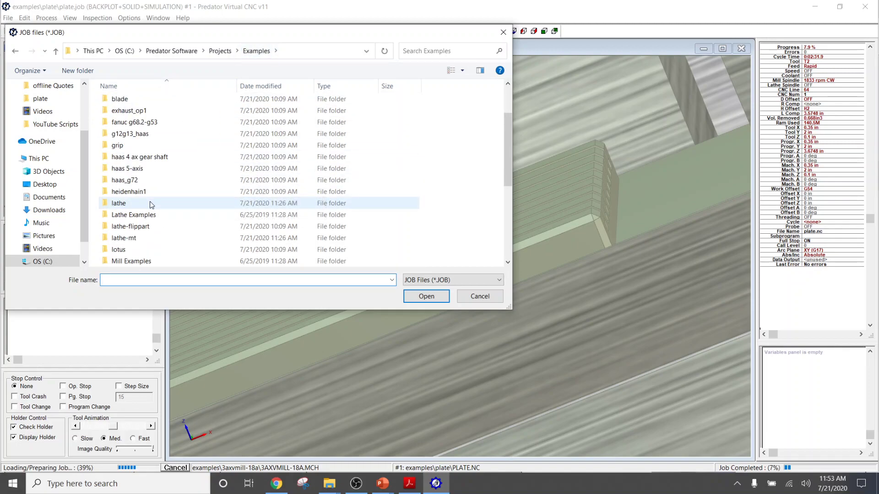
{"action": "double_click", "coordinate": [148, 216]}
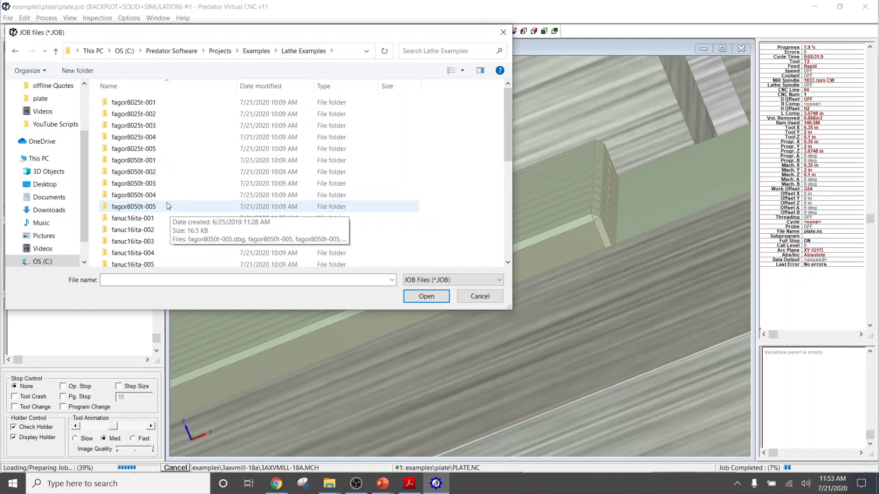
{"action": "scroll", "coordinate": [155, 211], "scroll_direction": "down", "scroll_amount": 1}
{"action": "left_click", "coordinate": [147, 193]}
{"action": "double_click", "coordinate": [148, 193]}
{"action": "double_click", "coordinate": [148, 105]}
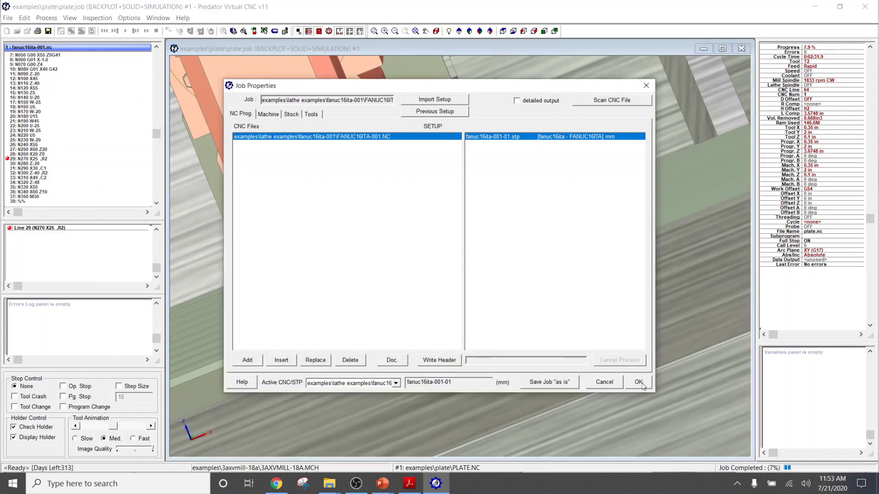
Step: Accept the job properties and show the full lathe simulation zoomed onto the chuck
{"action": "left_click", "coordinate": [634, 378]}
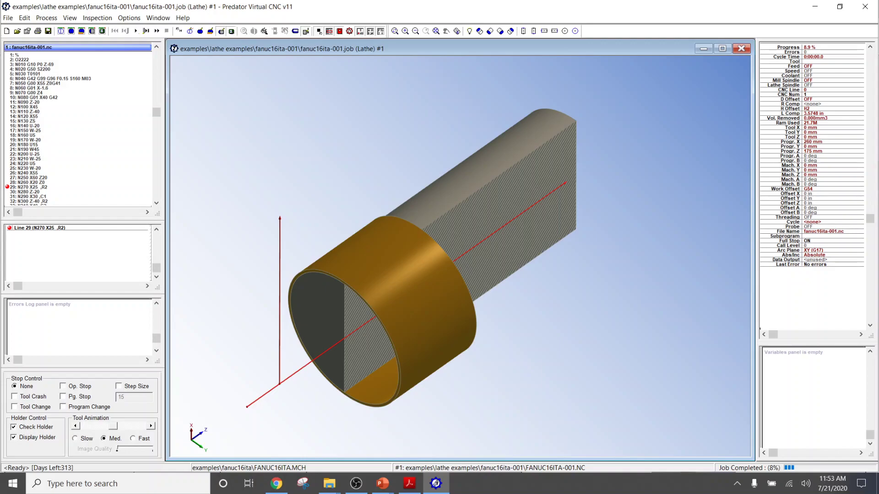
{"action": "left_click", "coordinate": [232, 33]}
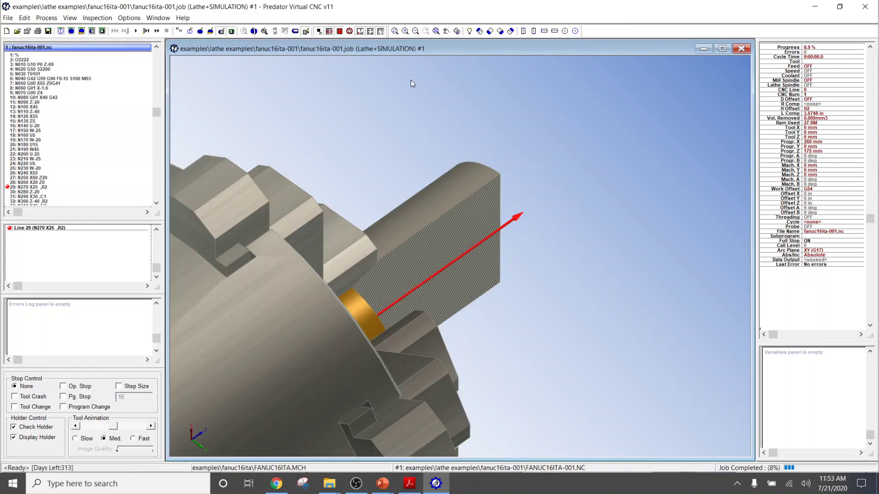
{"action": "left_click", "coordinate": [436, 32]}
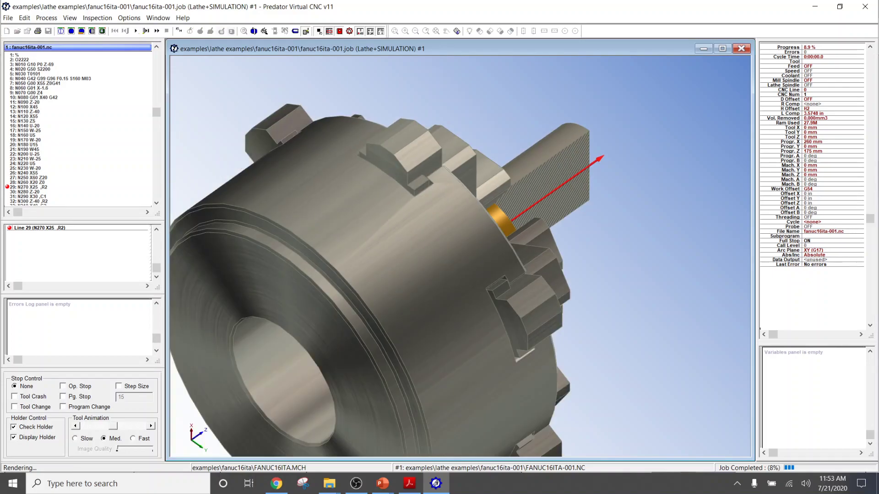
{"action": "scroll", "coordinate": [532, 318], "scroll_direction": "up", "scroll_amount": 2}
{"action": "scroll", "coordinate": [532, 319], "scroll_direction": "down", "scroll_amount": 4}
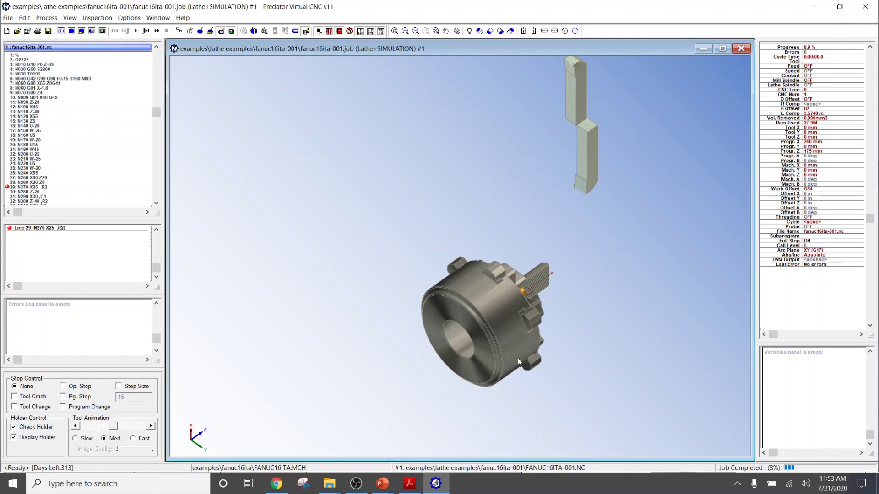
Step: Run the turning simulation and rotate from the front view to an oblique angle around the part
{"action": "left_click", "coordinate": [135, 32]}
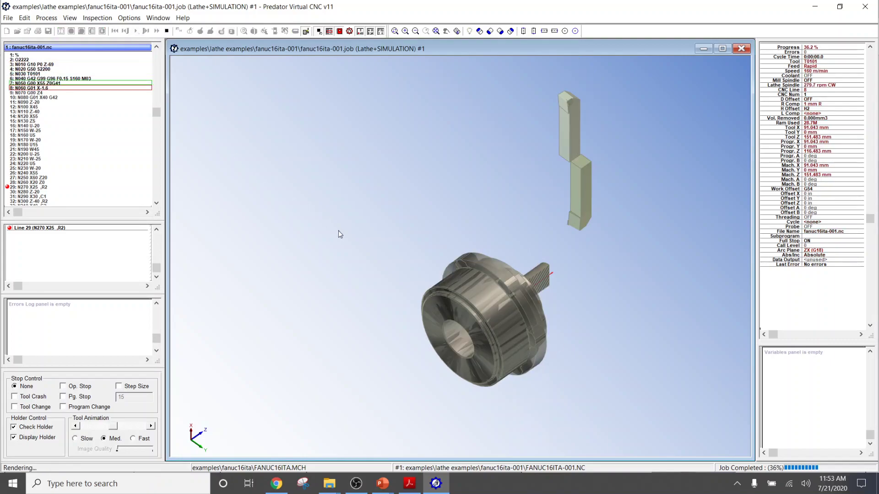
{"action": "left_click", "coordinate": [523, 31]}
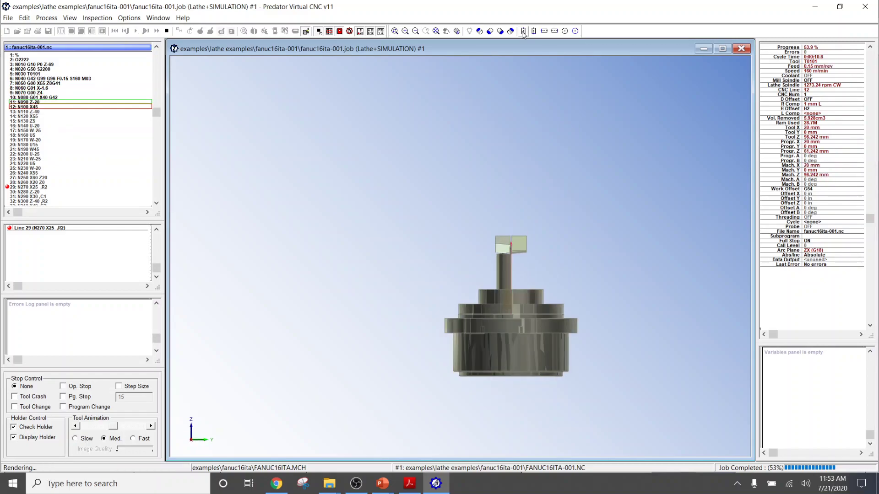
{"action": "left_click_drag", "start_coordinate": [522, 46], "coordinate": [515, 69]}
{"action": "left_click_drag", "start_coordinate": [514, 357], "coordinate": [396, 374]}
{"action": "scroll", "coordinate": [544, 325], "scroll_direction": "up", "scroll_amount": 5}
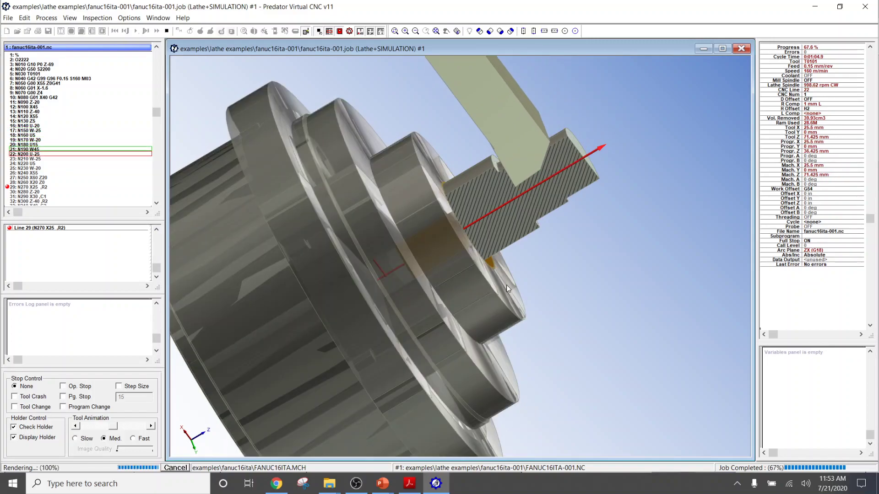
Step: Pause the fanuc16ita-001 lathe simulation, turn on the backplot toolpath, and resume playback
{"action": "left_click", "coordinate": [167, 31]}
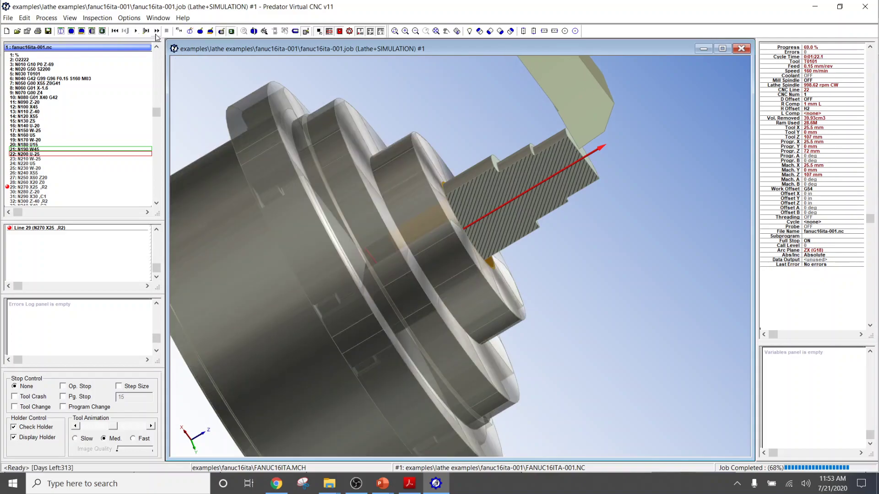
{"action": "left_click", "coordinate": [190, 32]}
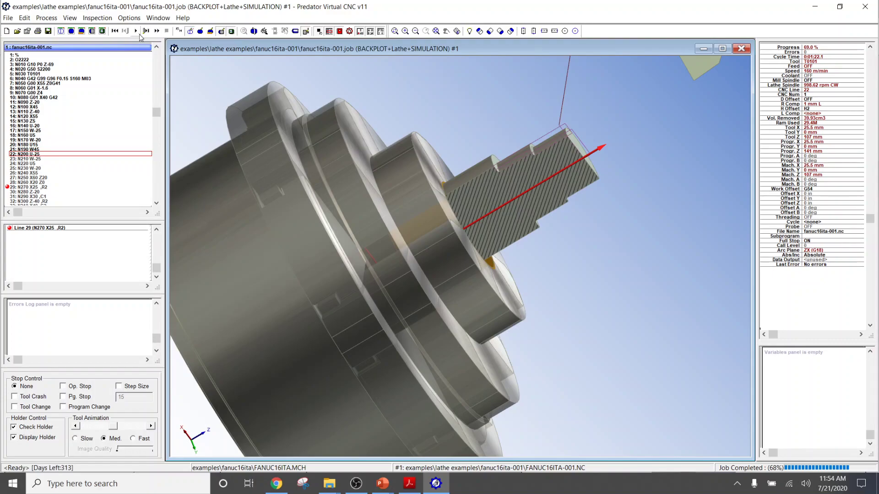
{"action": "left_click", "coordinate": [137, 32]}
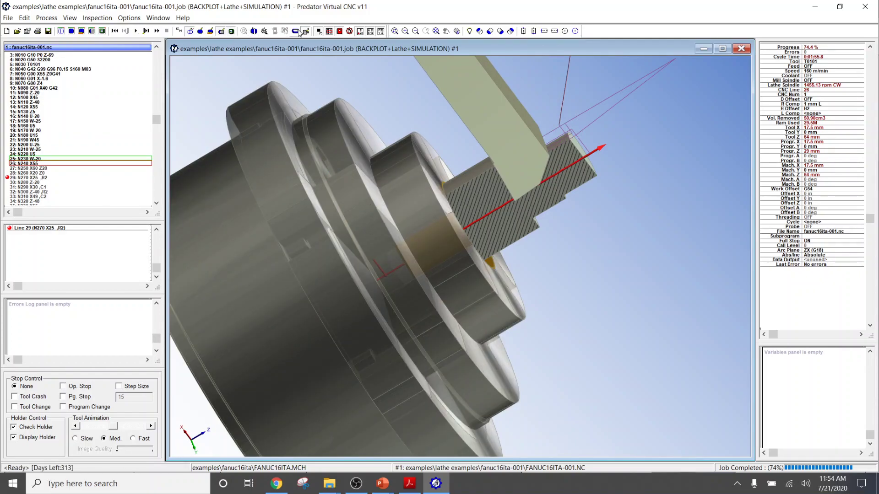
Step: Hide the machine model so only backplot and tool remain, and keep the simulation running
{"action": "left_click", "coordinate": [232, 32]}
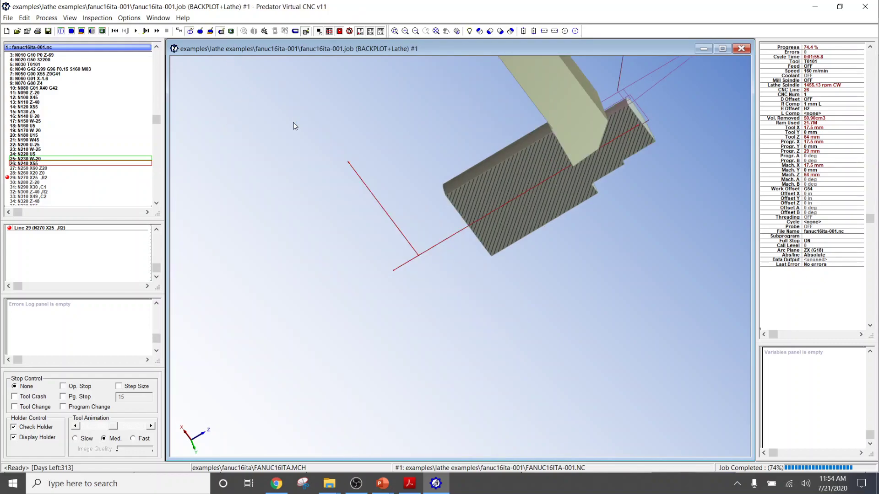
{"action": "left_click", "coordinate": [136, 31]}
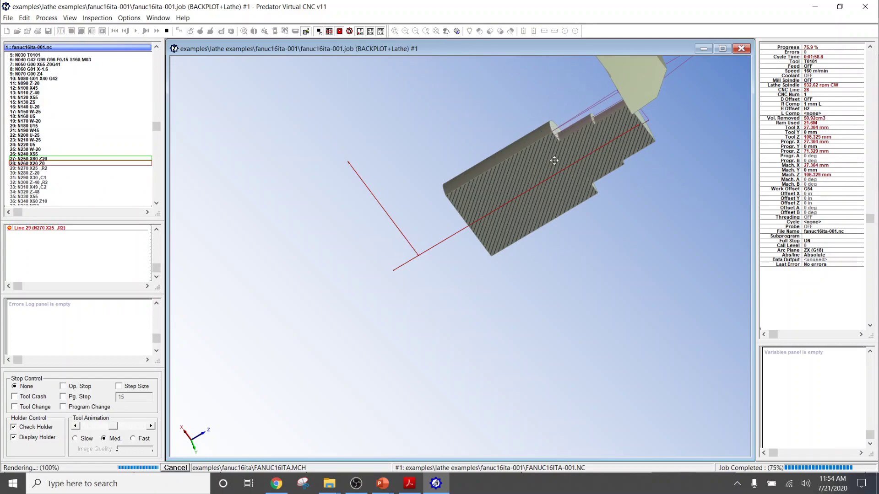
{"action": "left_click_drag", "start_coordinate": [535, 151], "coordinate": [469, 320]}
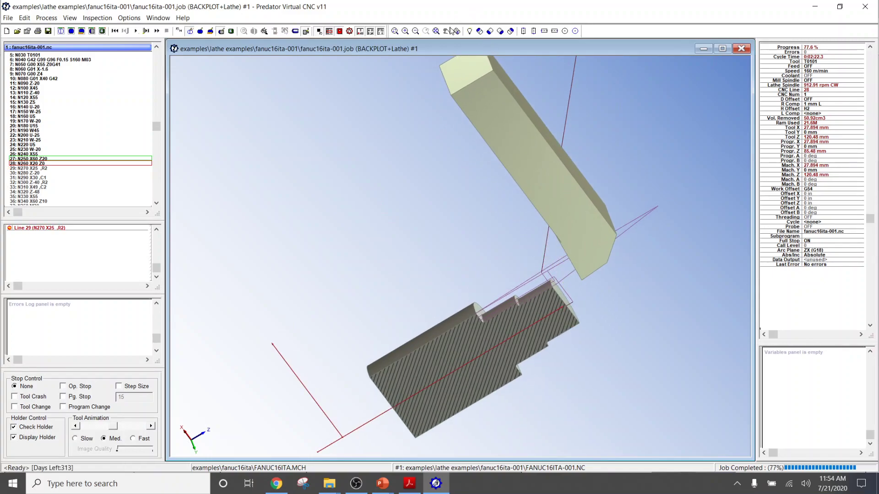
Step: Snap to a standard view, then rewind the lathe job to its starting stock and replay
{"action": "left_click", "coordinate": [490, 31]}
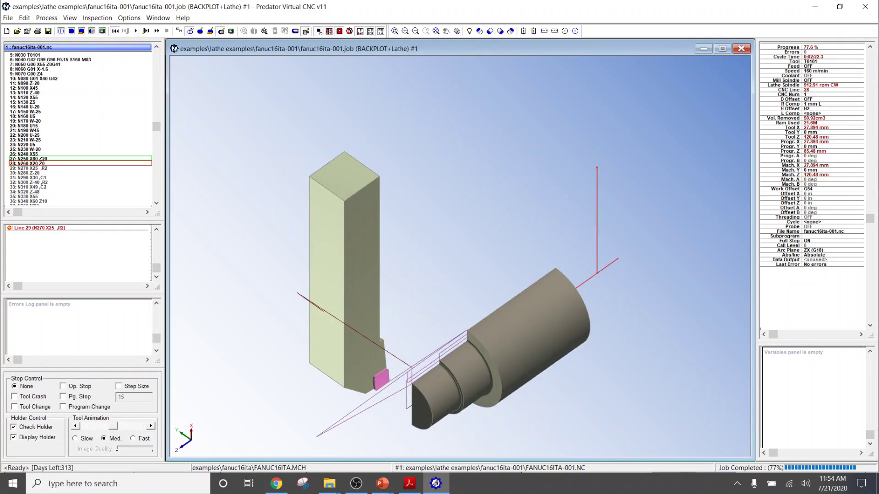
{"action": "left_click", "coordinate": [115, 31]}
{"action": "left_click", "coordinate": [136, 31]}
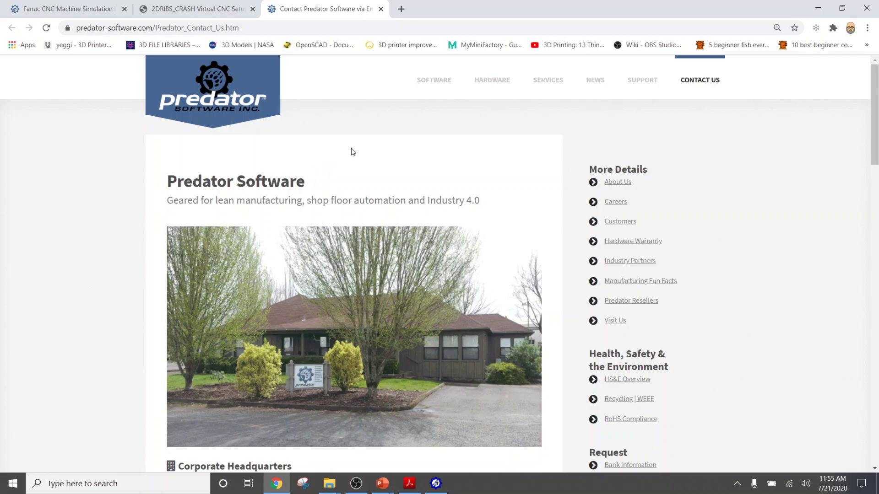
Step: Scroll through the Contact Us page's corporate headquarters and sales contact details
{"action": "scroll", "coordinate": [353, 151], "scroll_direction": "down", "scroll_amount": 9}
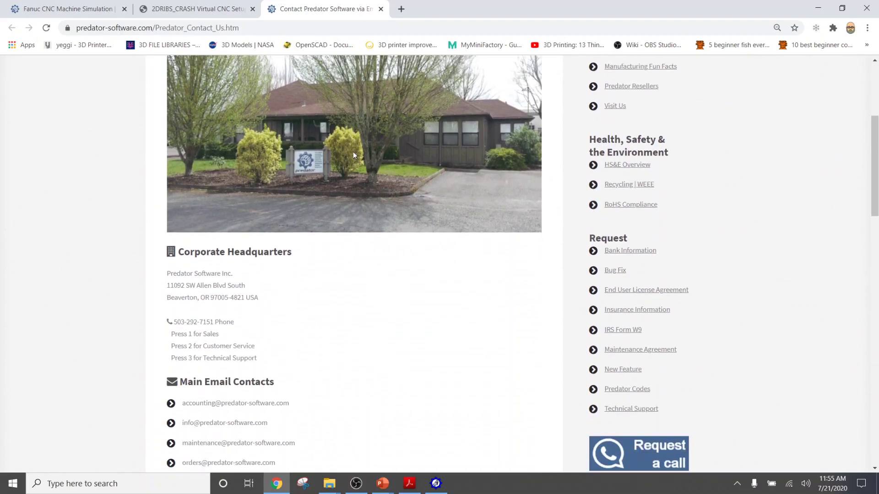
{"action": "scroll", "coordinate": [353, 156], "scroll_direction": "down", "scroll_amount": 5}
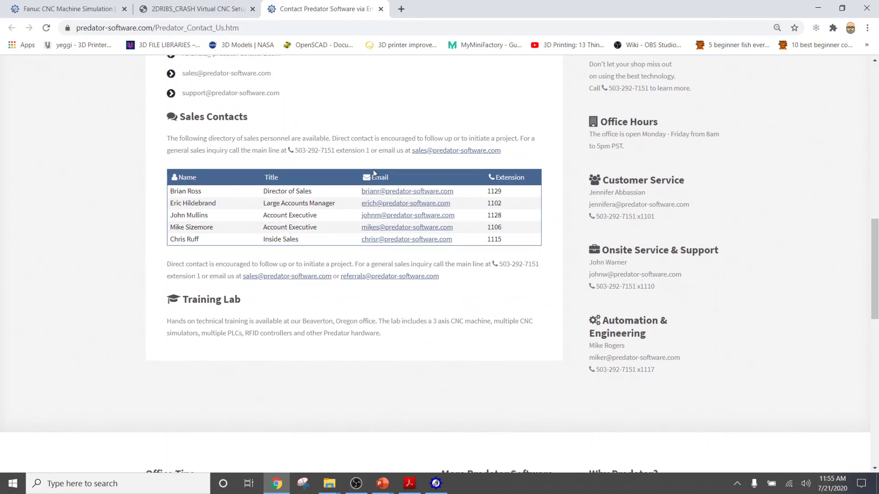
{"action": "scroll", "coordinate": [374, 171], "scroll_direction": "up", "scroll_amount": 9}
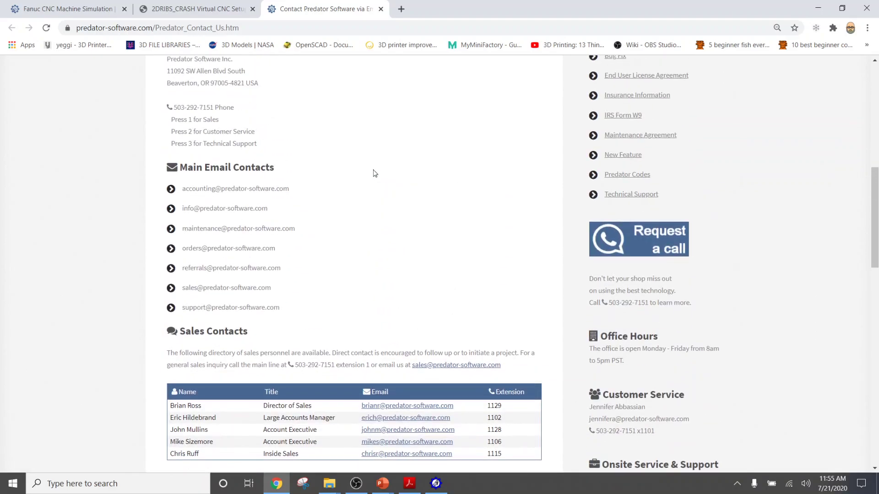
{"action": "left_click", "coordinate": [436, 481]}
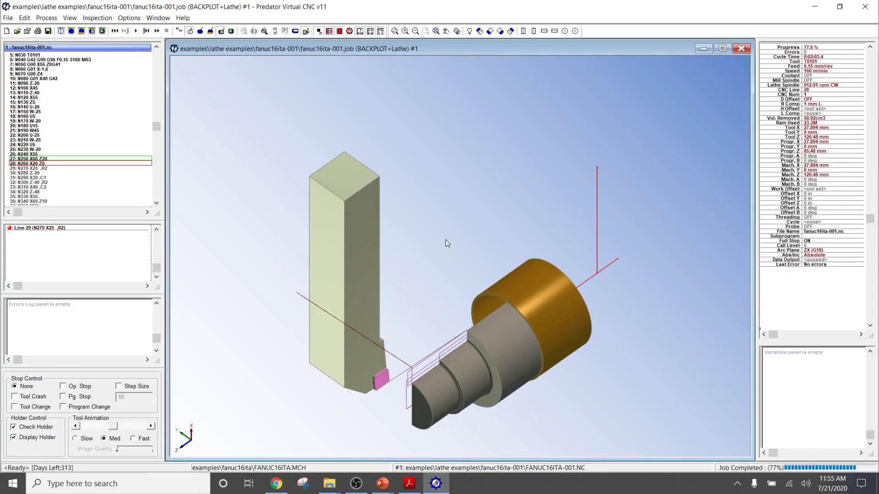